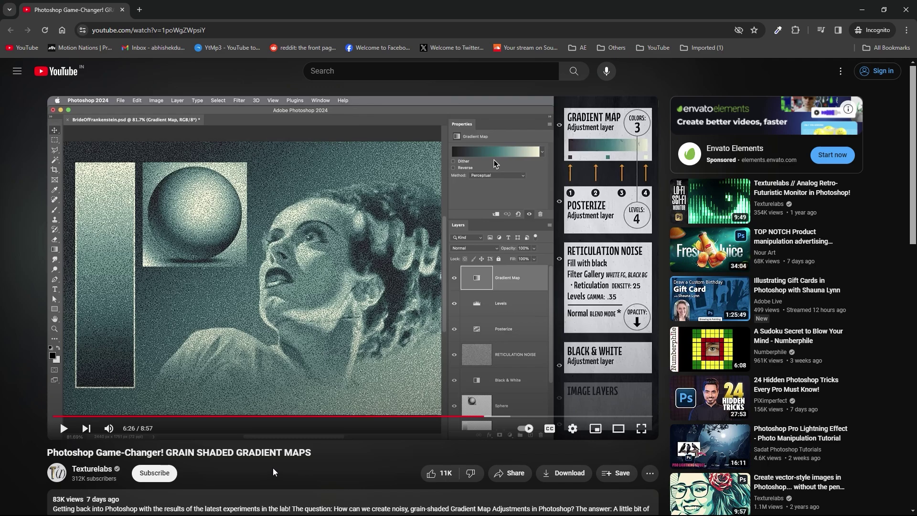
# Leave the grain-shaded gradient map tutorial in Chrome and switch to After Effects
pyautogui.scroll(-2, 319, 467)
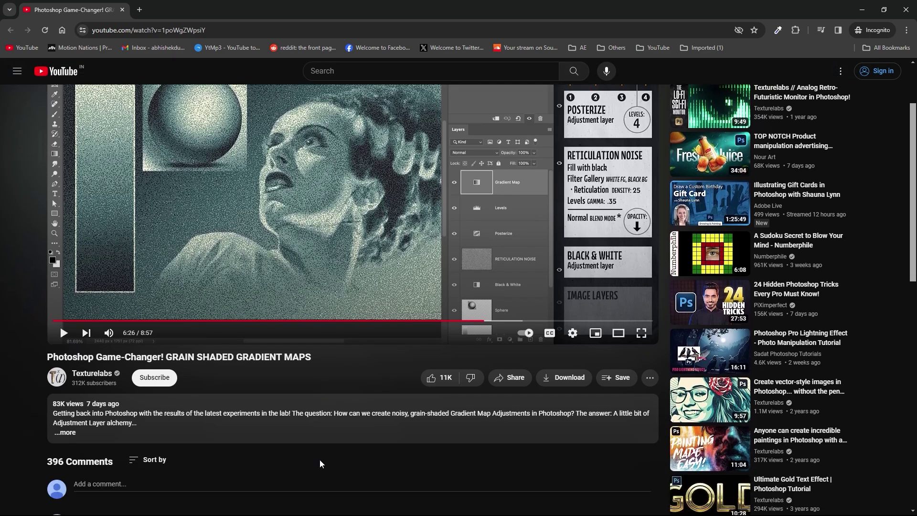
pyautogui.scroll(2, 321, 464)
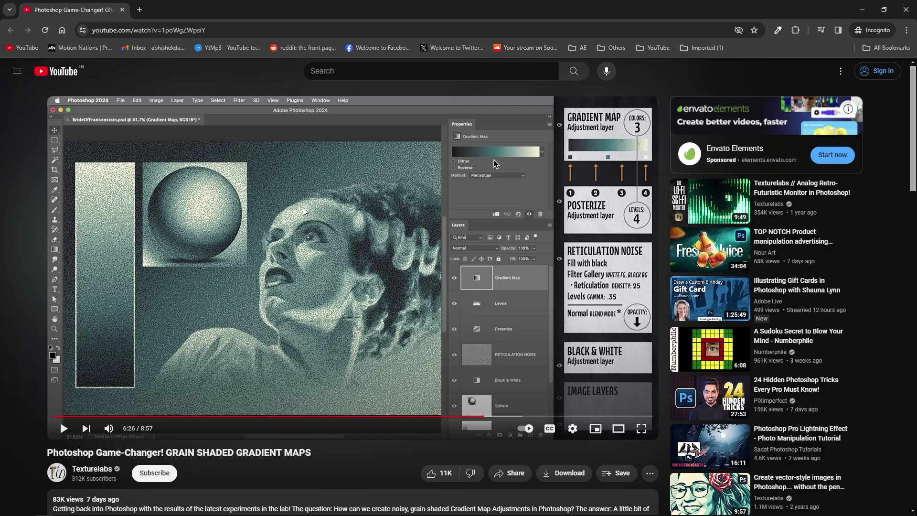
pyautogui.hotkey('alt', 'Tab')
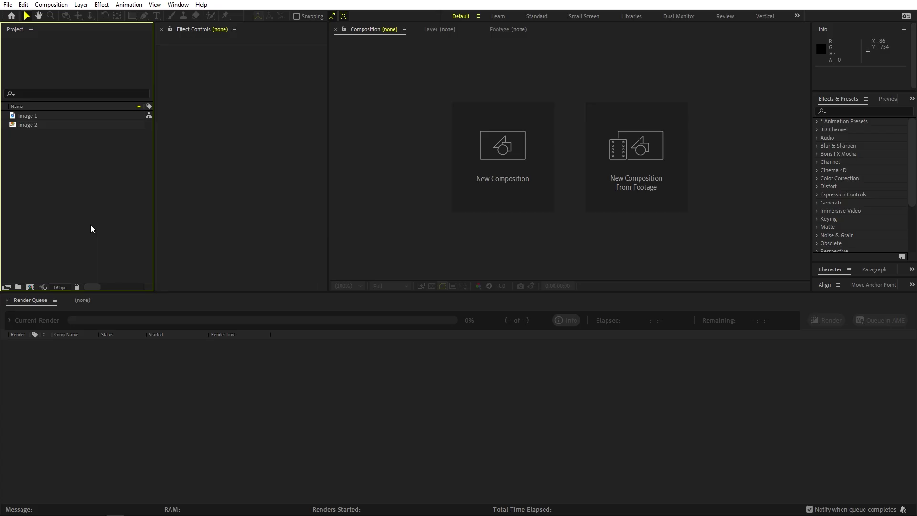
# Check the details of Image 2 and Image 1 in the Project panel
pyautogui.click(30, 125)
pyautogui.click(33, 114)
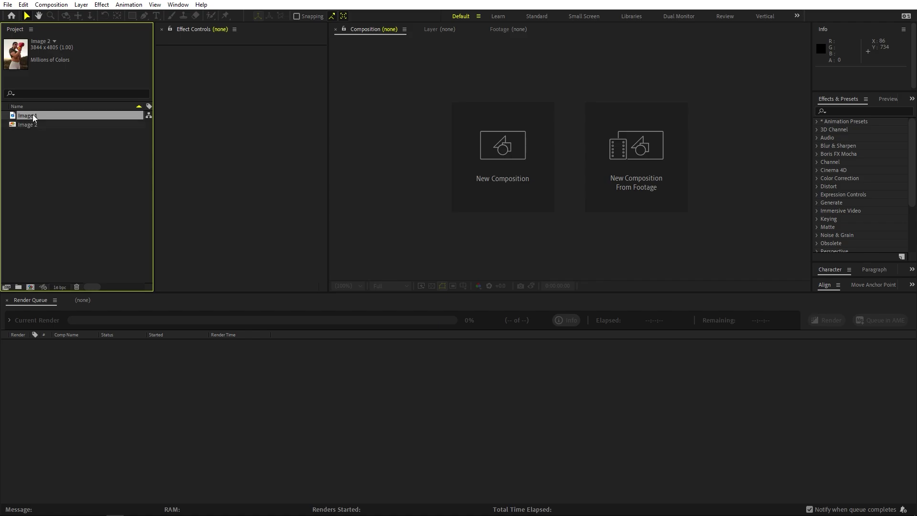
pyautogui.click(50, 210)
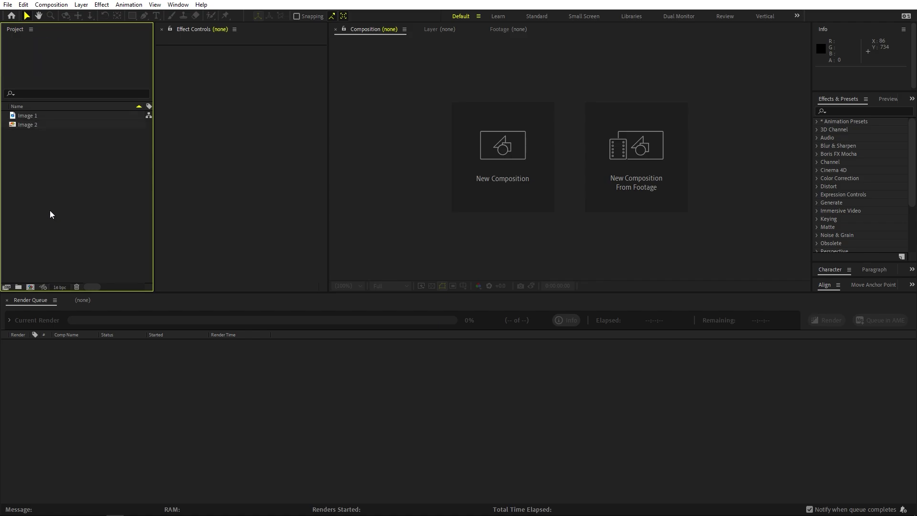
# Create a 1920×1080, 30 fps composition named Main
pyautogui.click(51, 5)
pyautogui.click(61, 16)
pyautogui.write('Main')
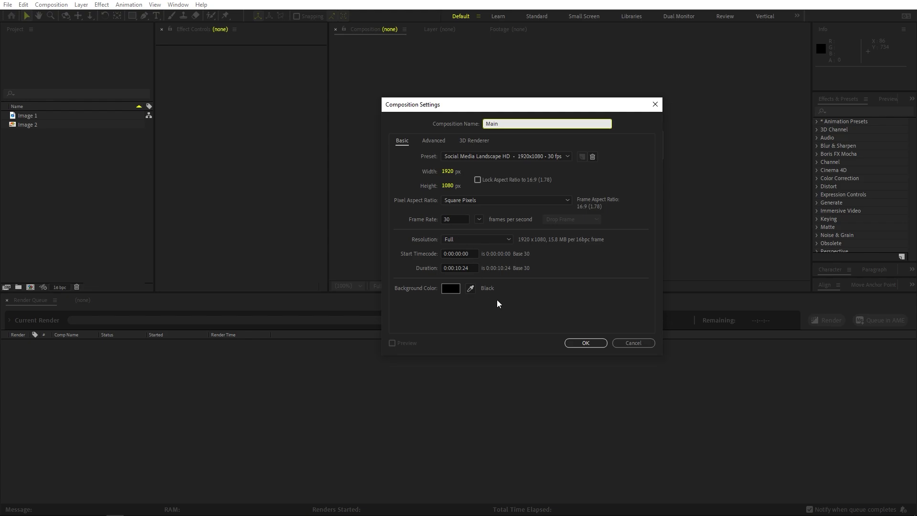
pyautogui.click(583, 343)
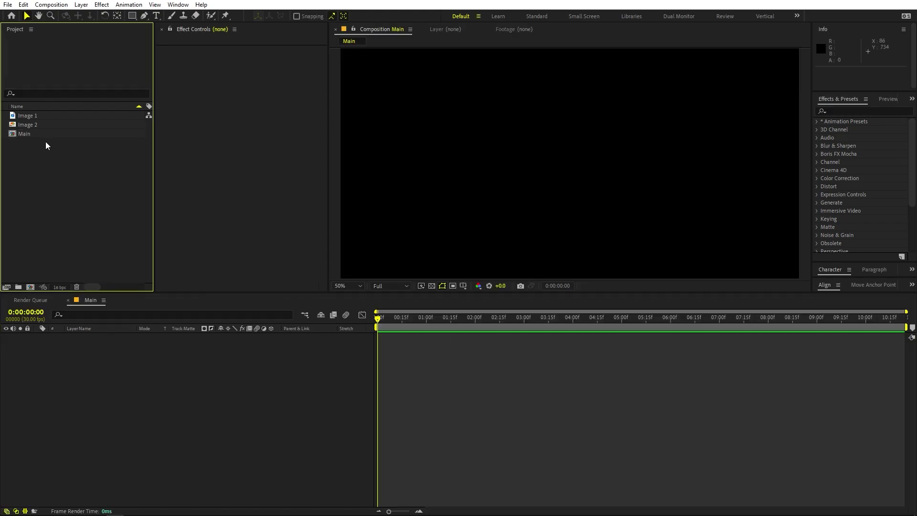
pyautogui.click(41, 116)
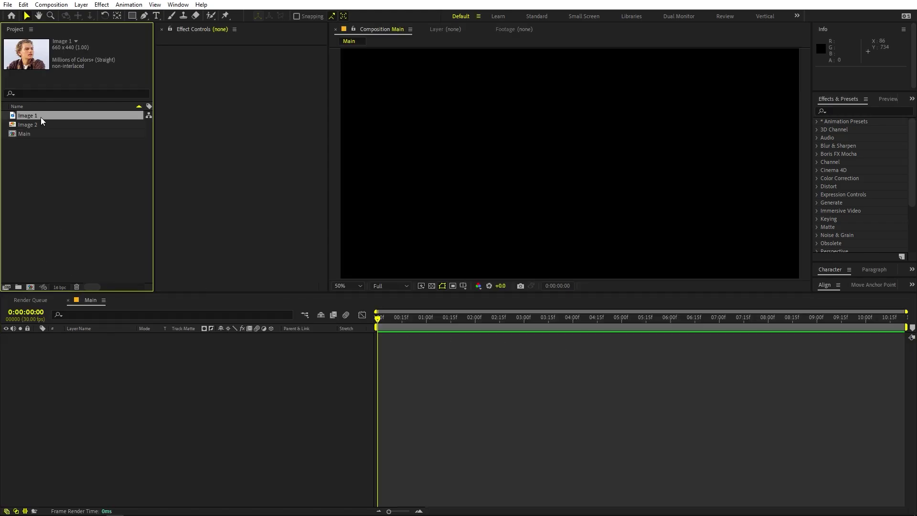
# Add Image 2 to Main, scale it to 50.4%, and move it down to frame the boxer's face
pyautogui.click(39, 126)
pyautogui.moveTo(38, 126); pyautogui.dragTo(96, 408)
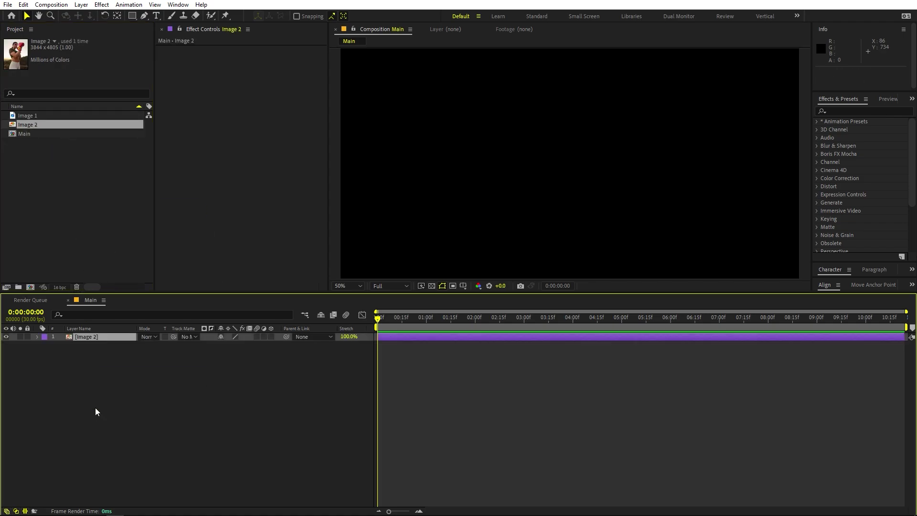
pyautogui.press('s')
pyautogui.moveTo(231, 344)
pyautogui.mouseDown()
pyautogui.moveTo(206, 344)
pyautogui.moveTo(239, 345)
pyautogui.mouseUp()
pyautogui.moveTo(534, 211); pyautogui.dragTo(519, 300)
pyautogui.click(163, 403)
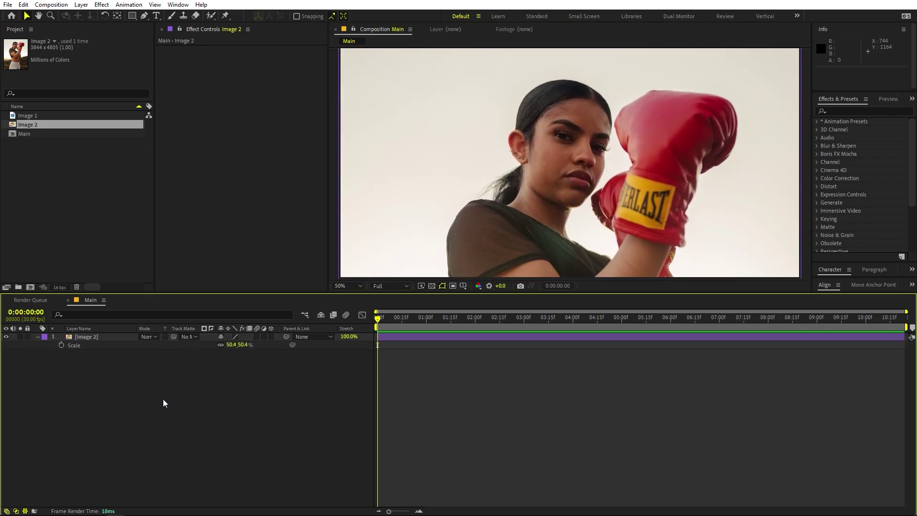
pyautogui.click(37, 337)
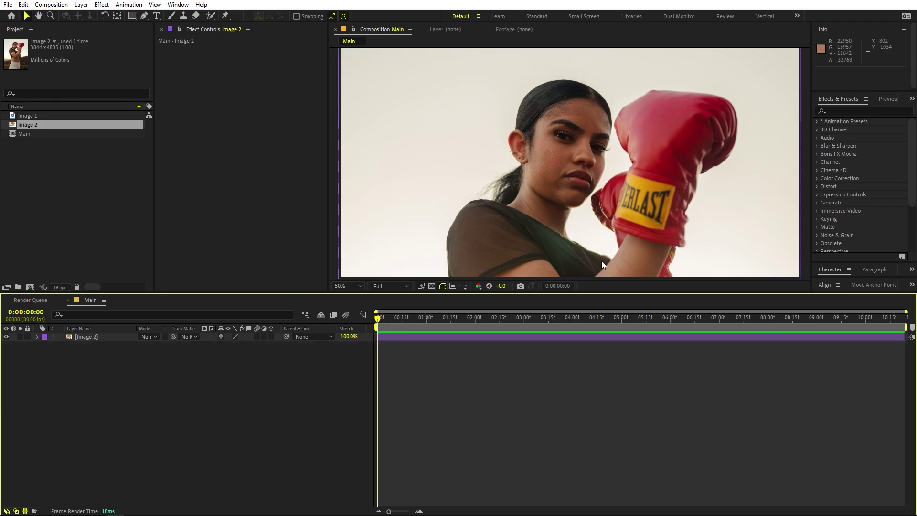
# Add a black (000000) solid layer, Black Solid 1, above Image 2
pyautogui.rightClick(114, 431)
pyautogui.moveTo(159, 318)
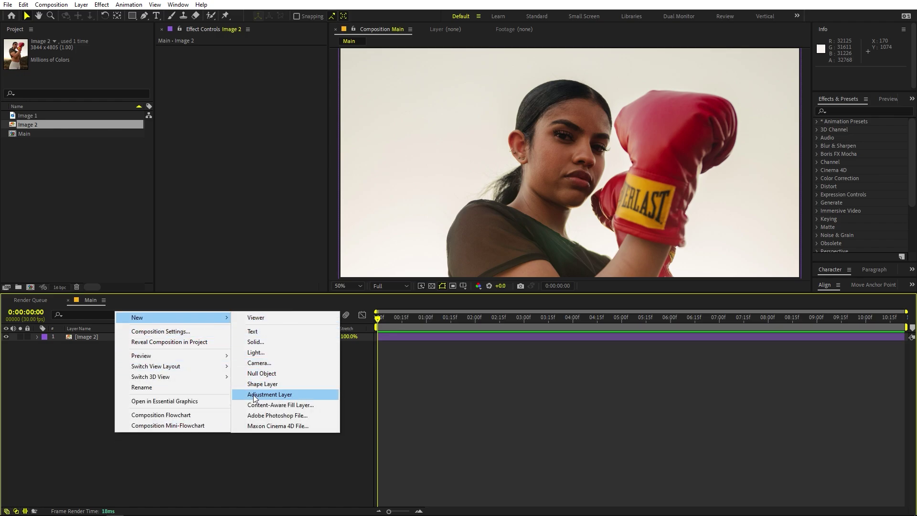
pyautogui.click(262, 341)
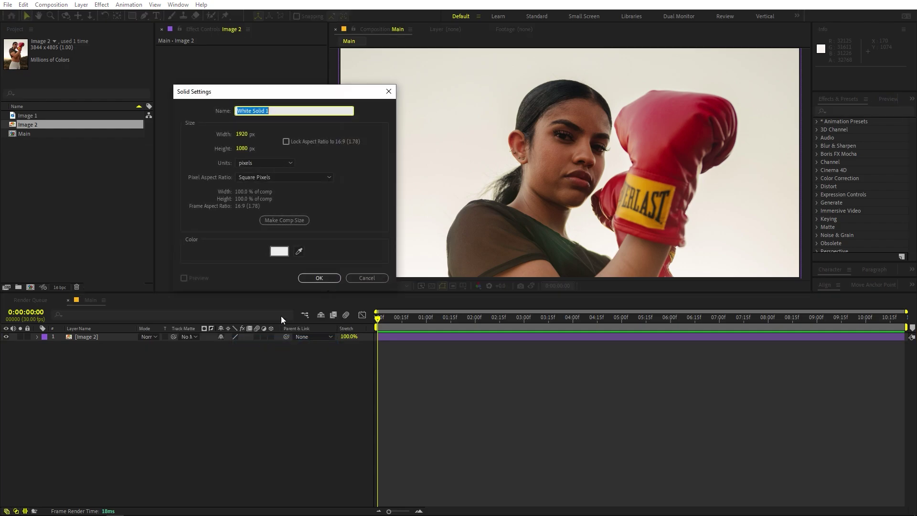
pyautogui.click(279, 249)
pyautogui.write('000000')
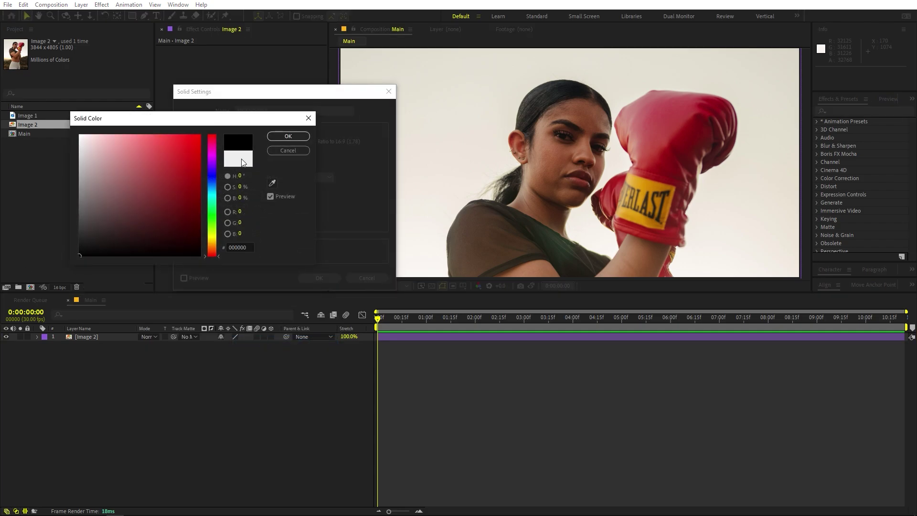
pyautogui.click(288, 136)
pyautogui.click(317, 277)
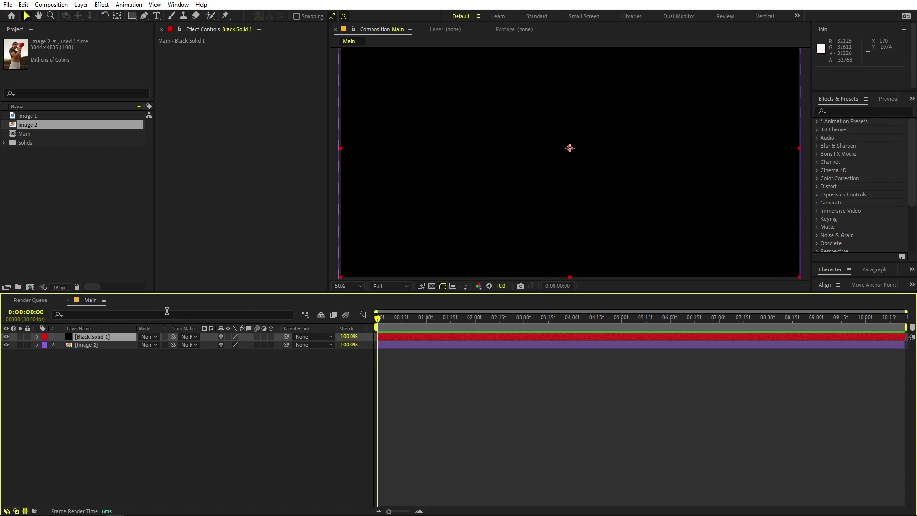
pyautogui.click(853, 110)
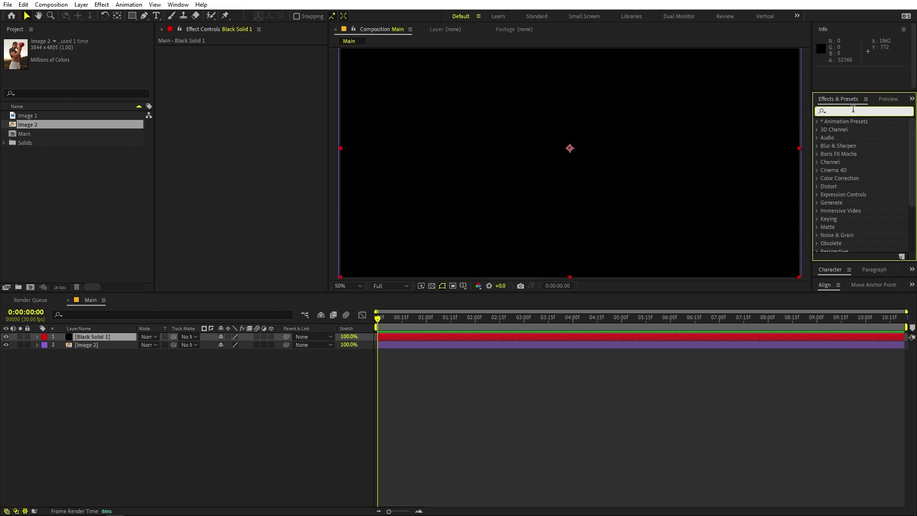
# Apply the Cell Pattern effect to Black Solid 1
pyautogui.write('cell')
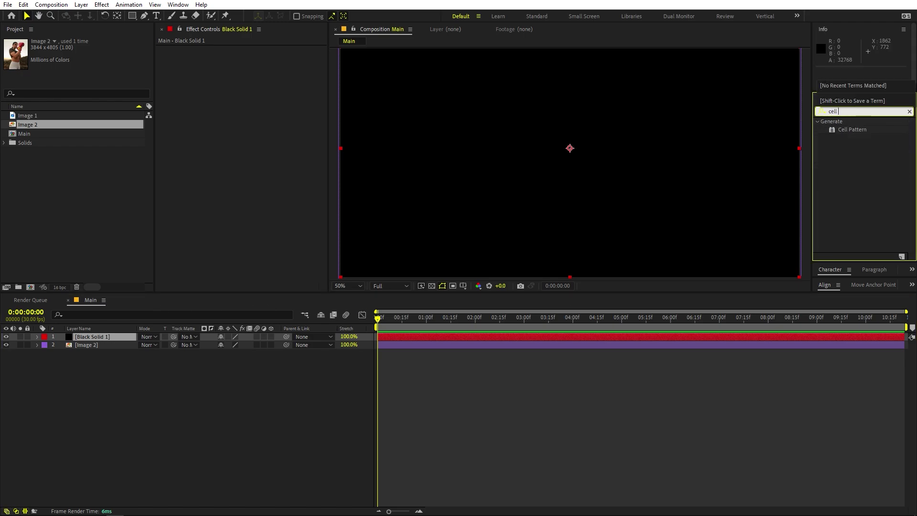
pyautogui.moveTo(849, 130); pyautogui.dragTo(113, 334)
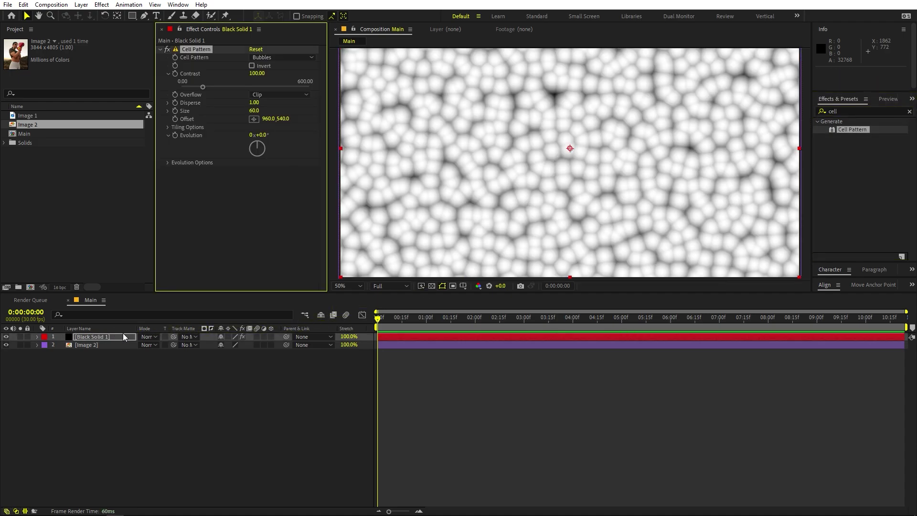
pyautogui.press(',')
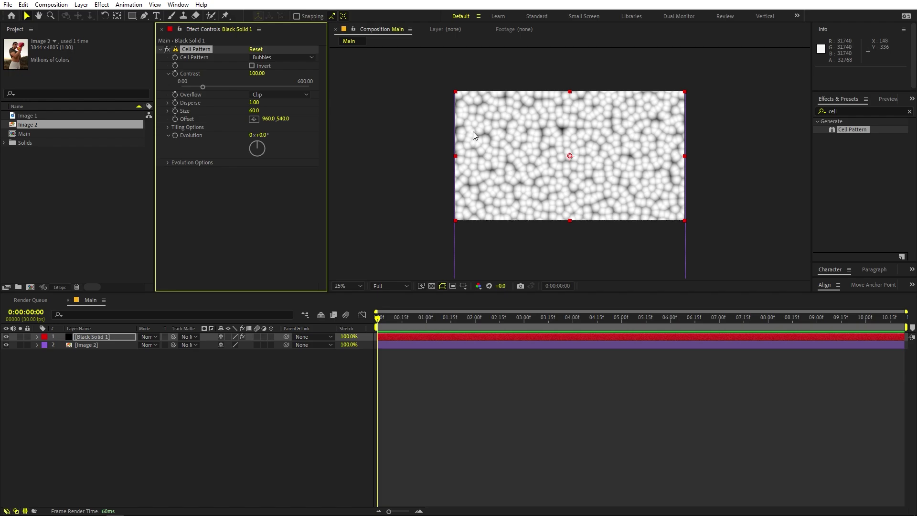
pyautogui.press('.')
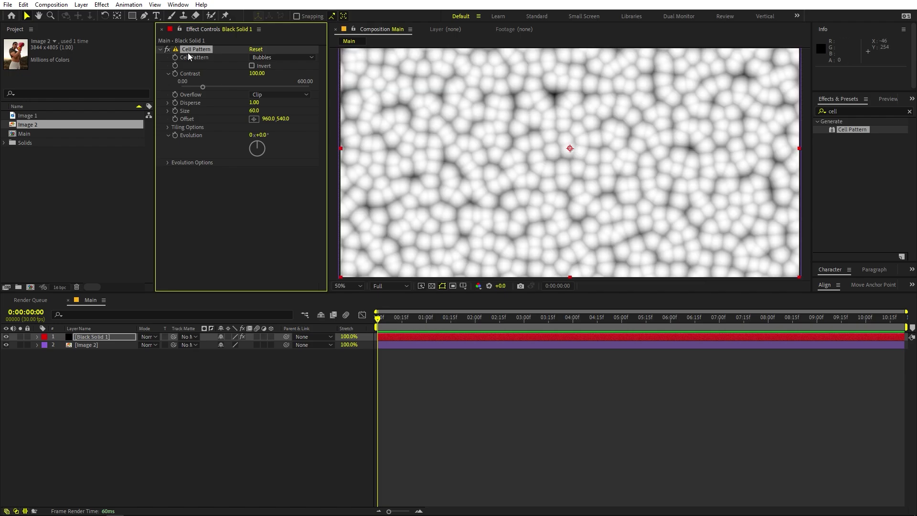
# Set Cell Pattern to Mixed Crystals with Contrast 700 and Size 3
pyautogui.click(258, 58)
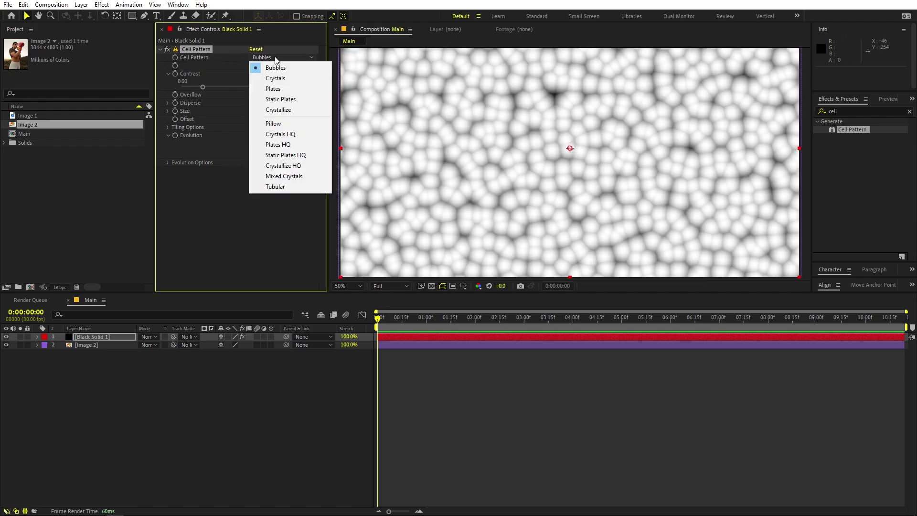
pyautogui.click(291, 176)
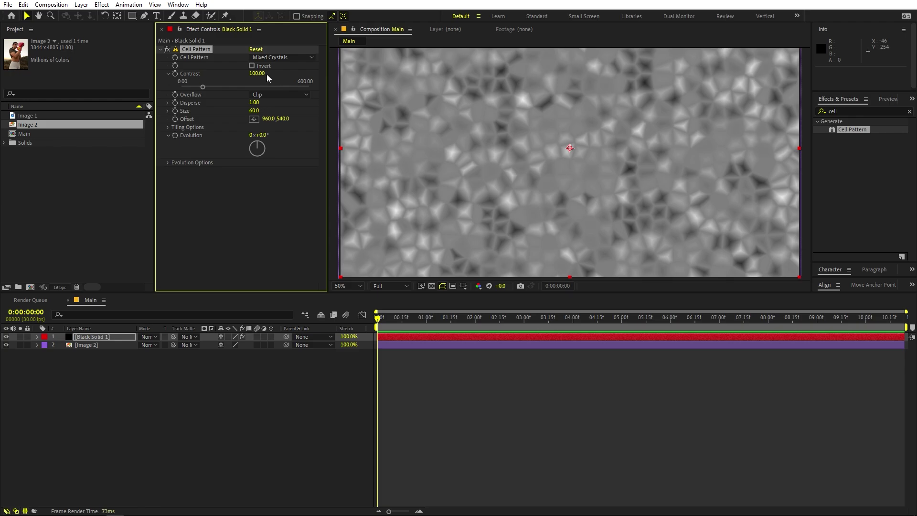
pyautogui.click(258, 74)
pyautogui.write('700')
pyautogui.press('Return')
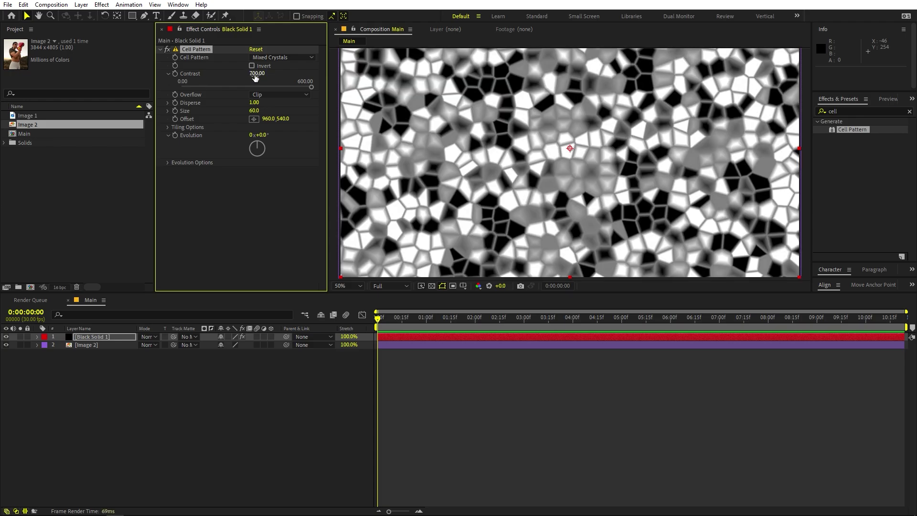
pyautogui.moveTo(251, 110); pyautogui.dragTo(102, 120)
pyautogui.click(254, 110)
pyautogui.write('3')
pyautogui.press('Return')
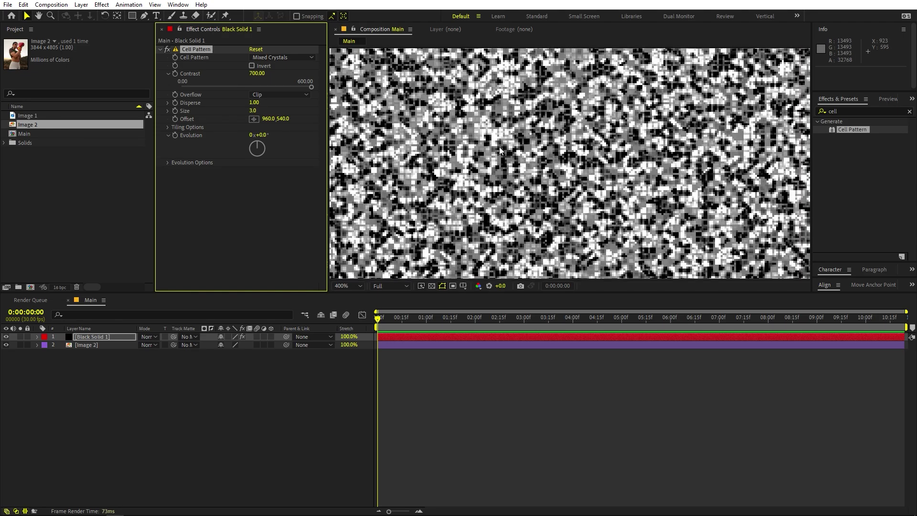
# Fit the viewer and apply Gaussian Blur with Blurriness 1.5 to the noise layer
pyautogui.click(347, 285)
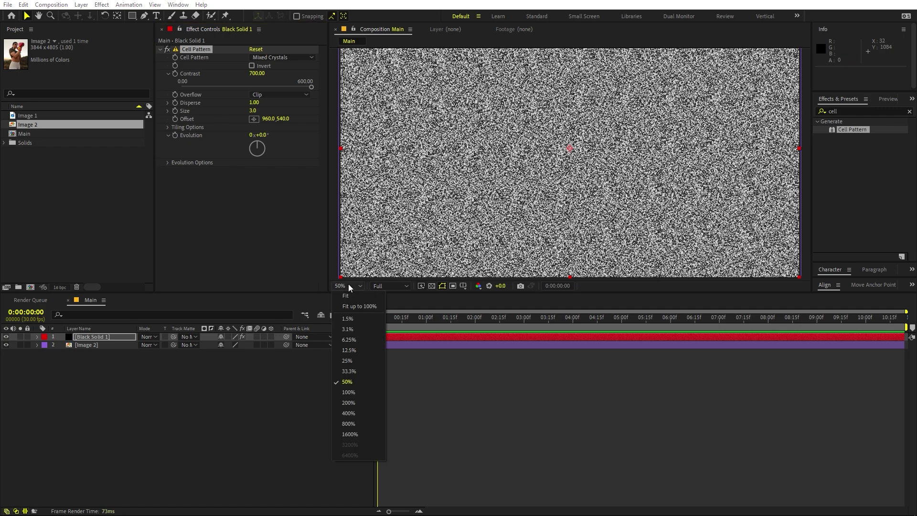
pyautogui.click(357, 306)
pyautogui.click(855, 111)
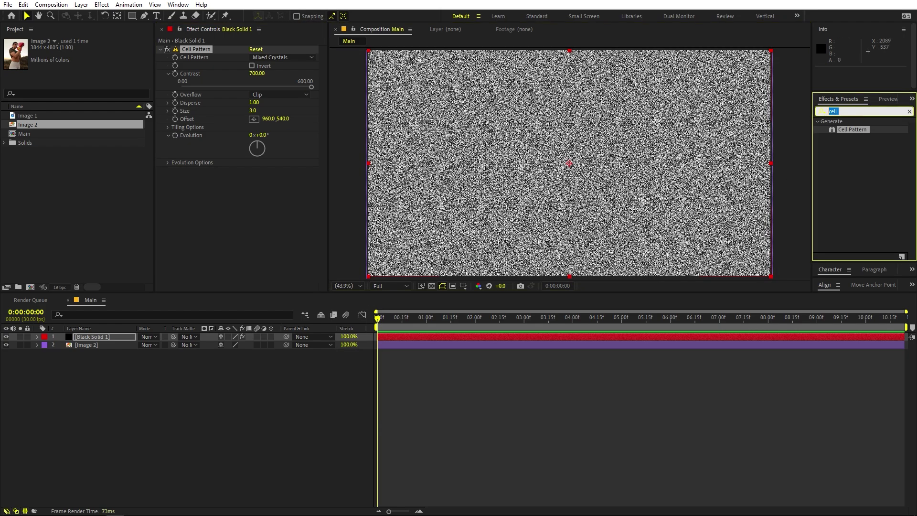
pyautogui.write('gauss')
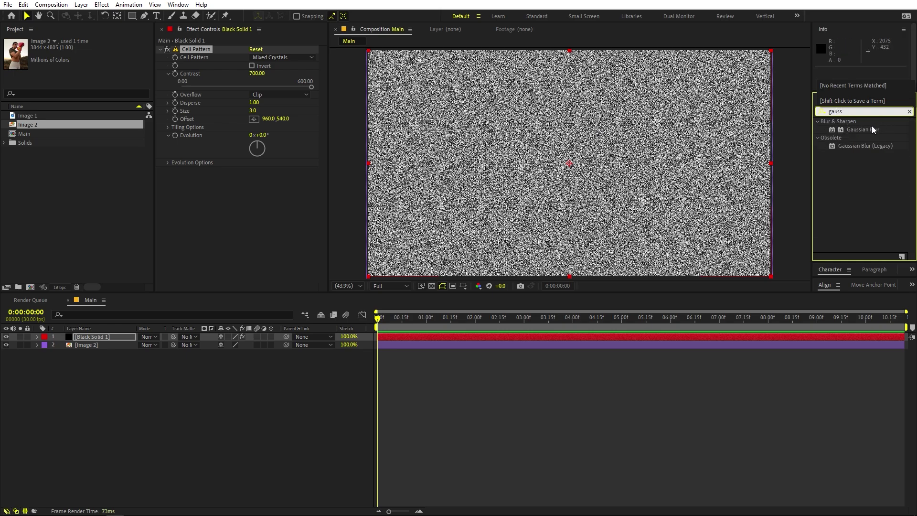
pyautogui.moveTo(872, 127); pyautogui.dragTo(268, 216)
pyautogui.click(253, 178)
pyautogui.write('1.5')
pyautogui.press('Return')
# Toggle the blur off and on to compare, then set the viewer to Fit
pyautogui.scroll(4, 469, 116)
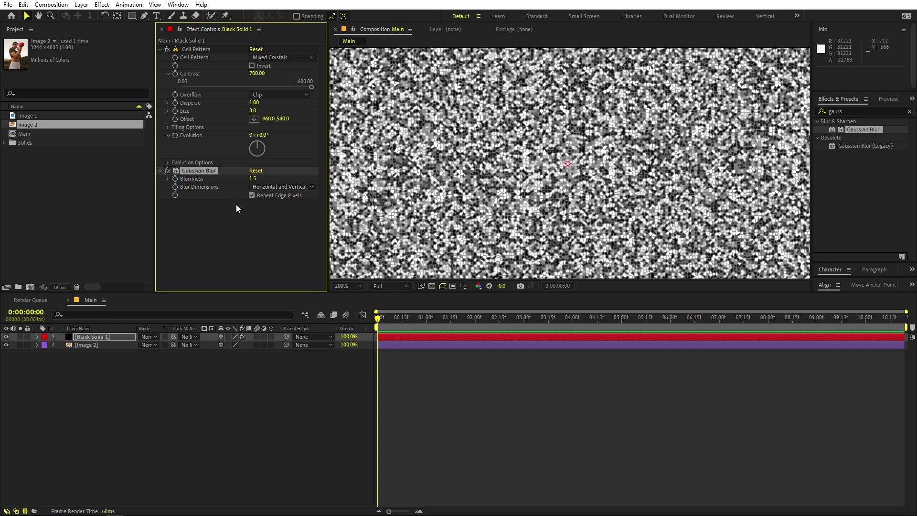
pyautogui.click(165, 171)
pyautogui.click(165, 171)
pyautogui.click(347, 286)
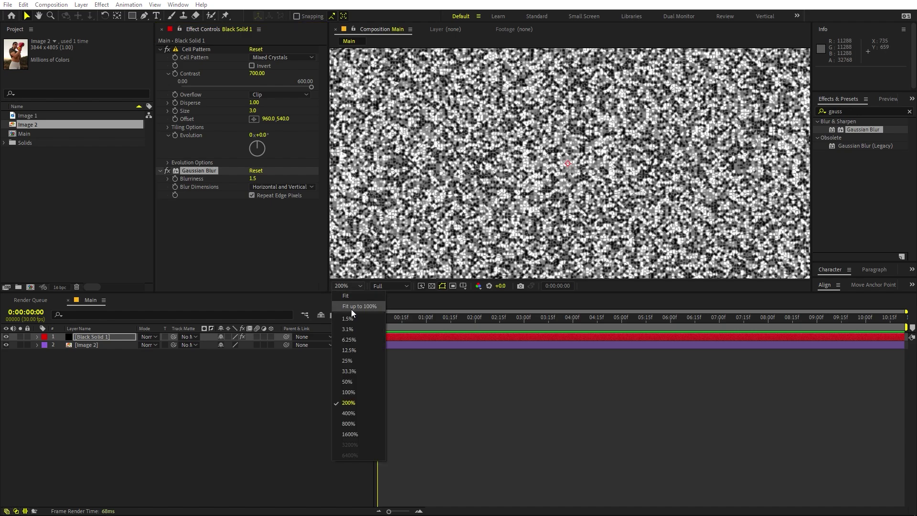
pyautogui.click(351, 308)
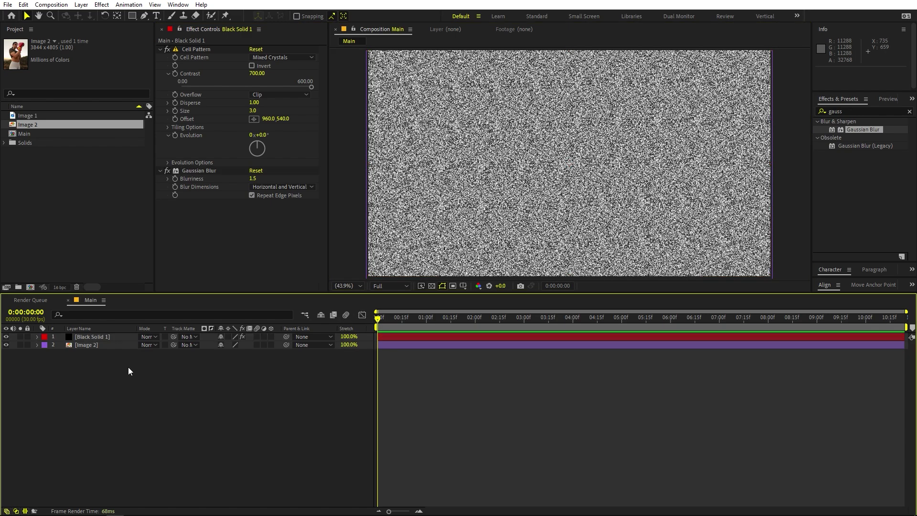
# Set Black Solid 1's opacity to 15%
pyautogui.click(98, 335)
pyautogui.press('t')
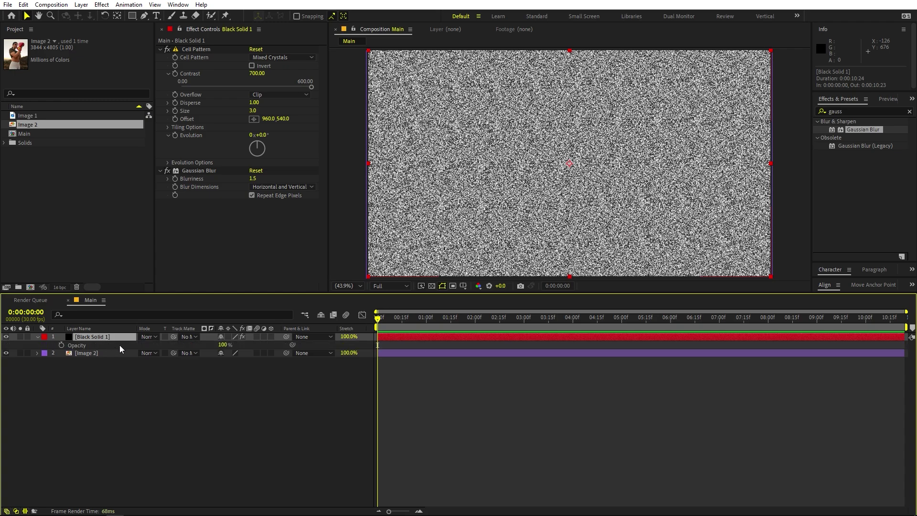
pyautogui.moveTo(223, 344); pyautogui.dragTo(204, 346)
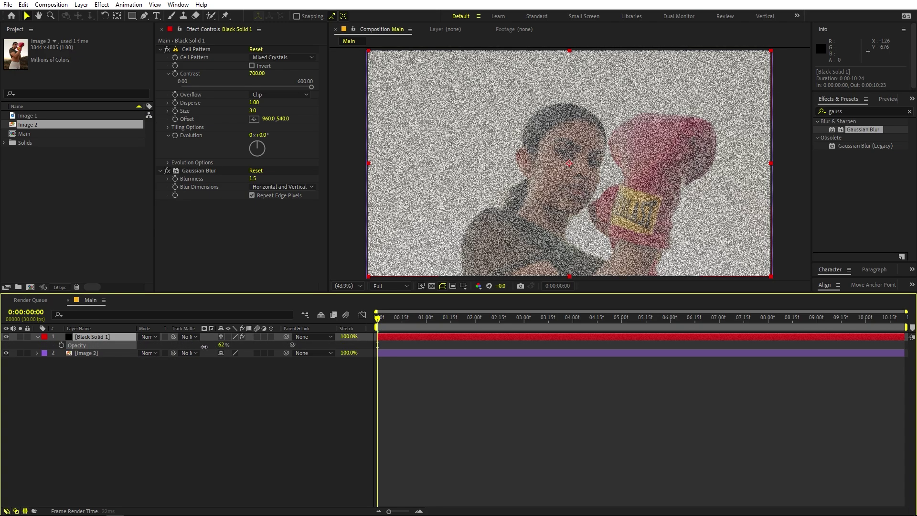
pyautogui.click(222, 344)
pyautogui.write('15')
pyautogui.press('Return')
# Zoom to 100% to inspect the grain on the head, then fit the frame back in view
pyautogui.press('/')
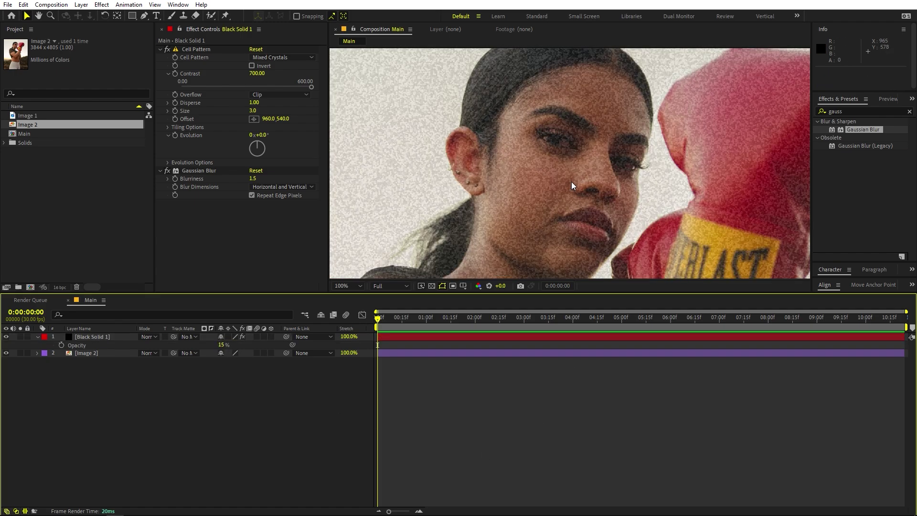
pyautogui.scroll(5, 571, 181)
pyautogui.moveTo(598, 163); pyautogui.dragTo(475, 242)
pyautogui.click(348, 285)
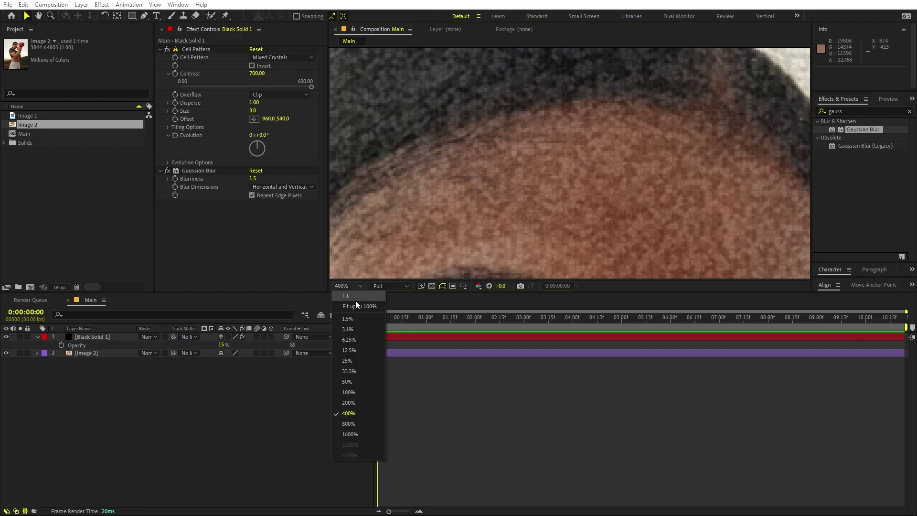
pyautogui.click(355, 299)
pyautogui.click(139, 426)
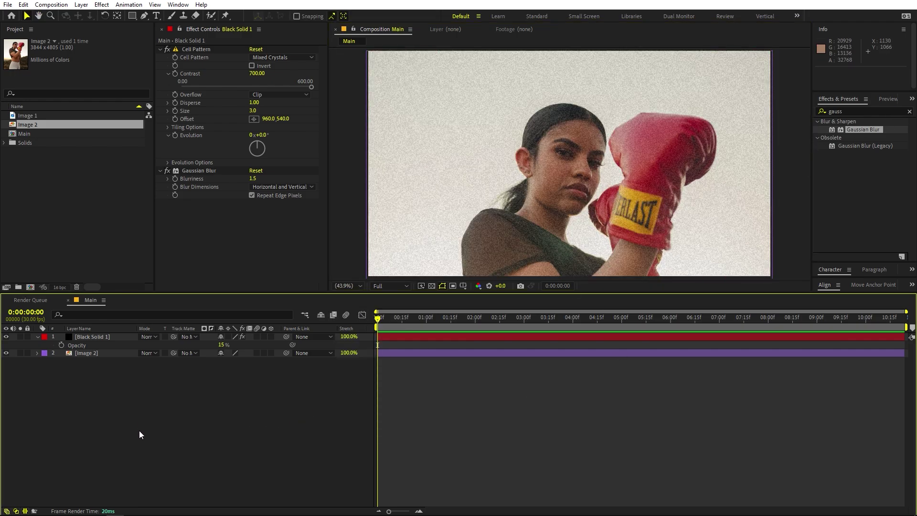
# Add a new adjustment layer and apply Posterize to it
pyautogui.rightClick(139, 426)
pyautogui.moveTo(176, 319)
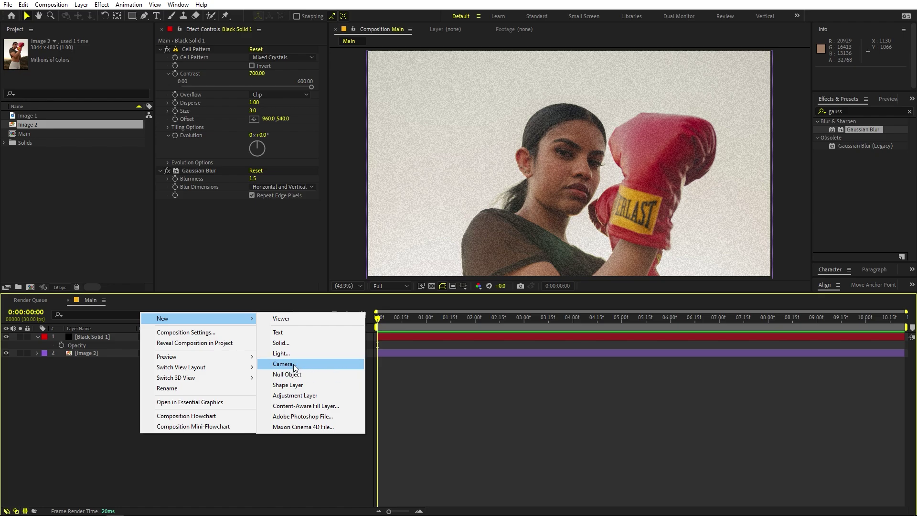
pyautogui.click(291, 395)
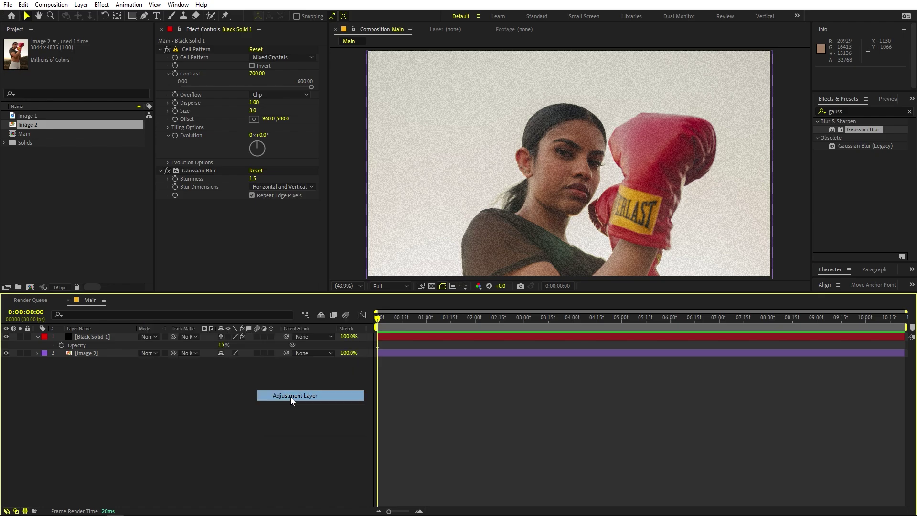
pyautogui.click(845, 112)
pyautogui.write('poster')
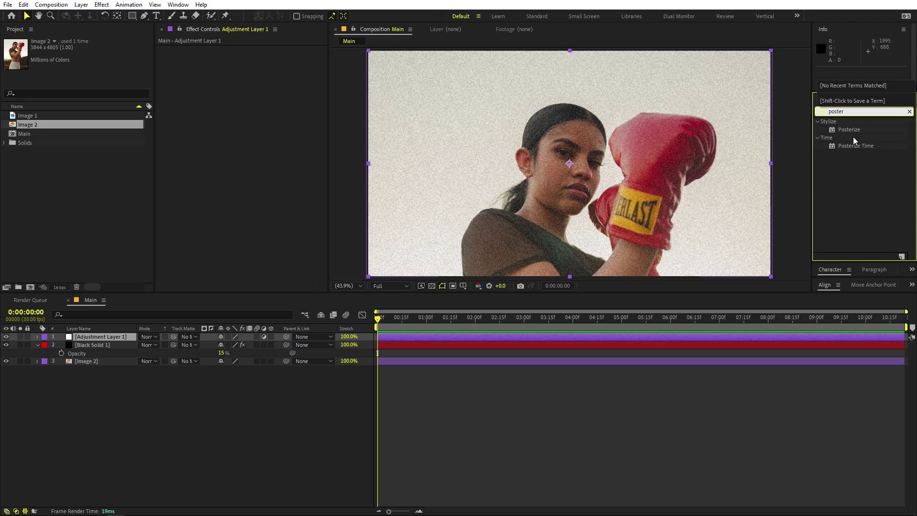
pyautogui.moveTo(848, 130); pyautogui.dragTo(110, 340)
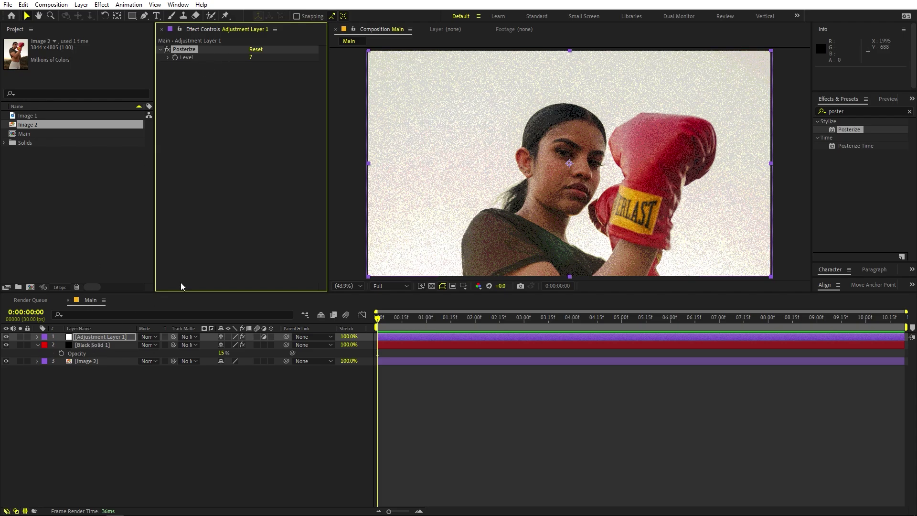
# Set the Posterize Level to 3
pyautogui.click(250, 57)
pyautogui.write('3')
pyautogui.press('Return')
pyautogui.press('h')
pyautogui.moveTo(596, 184)
pyautogui.mouseDown()
pyautogui.moveTo(592, 149)
pyautogui.moveTo(591, 177)
pyautogui.mouseUp()
pyautogui.press('v')
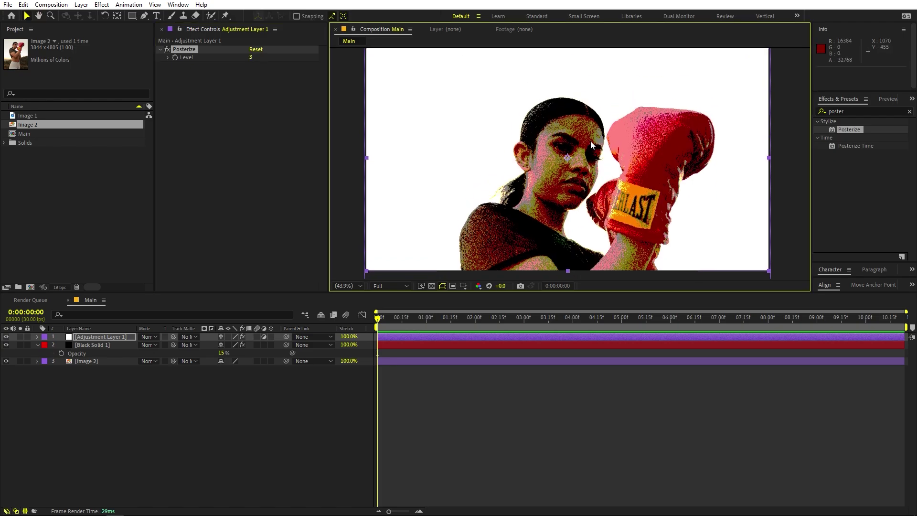
pyautogui.click(846, 112)
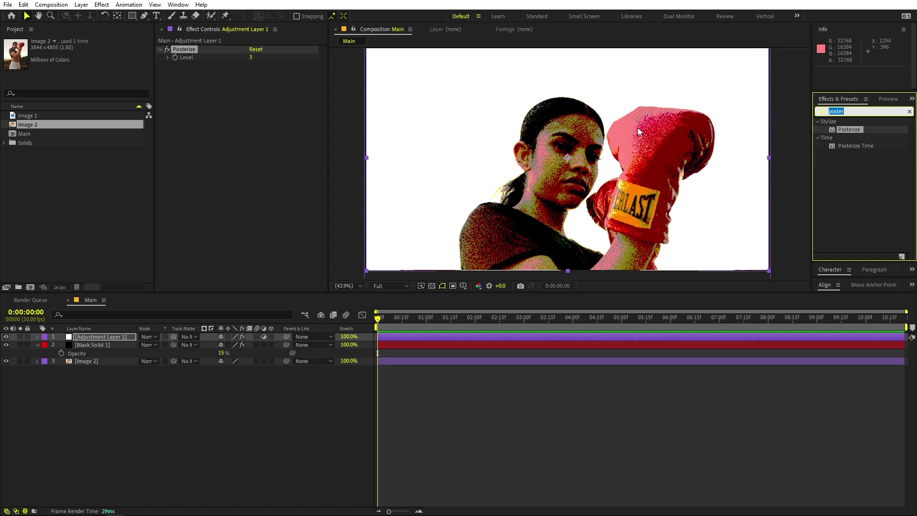
# Apply Hue/Saturation to Adjustment Layer 1 with Master Saturation at -100
pyautogui.write('hue')
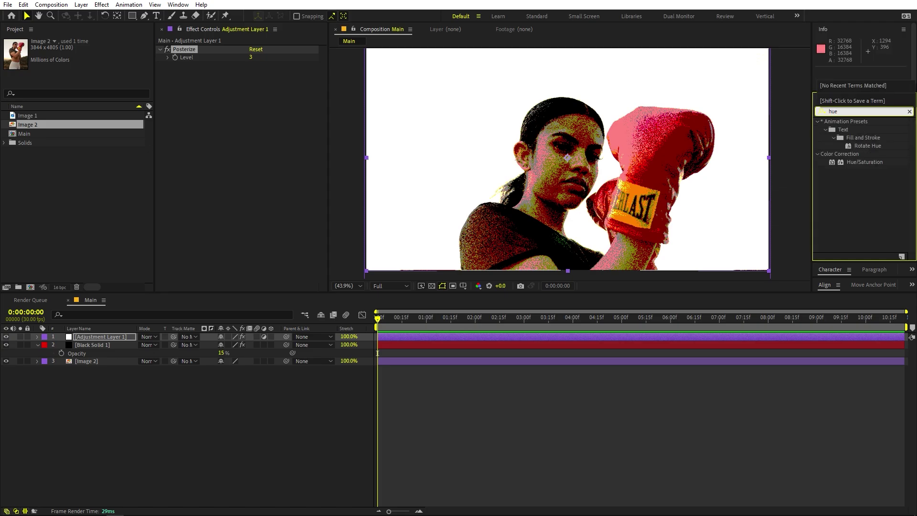
pyautogui.moveTo(862, 162); pyautogui.dragTo(115, 336)
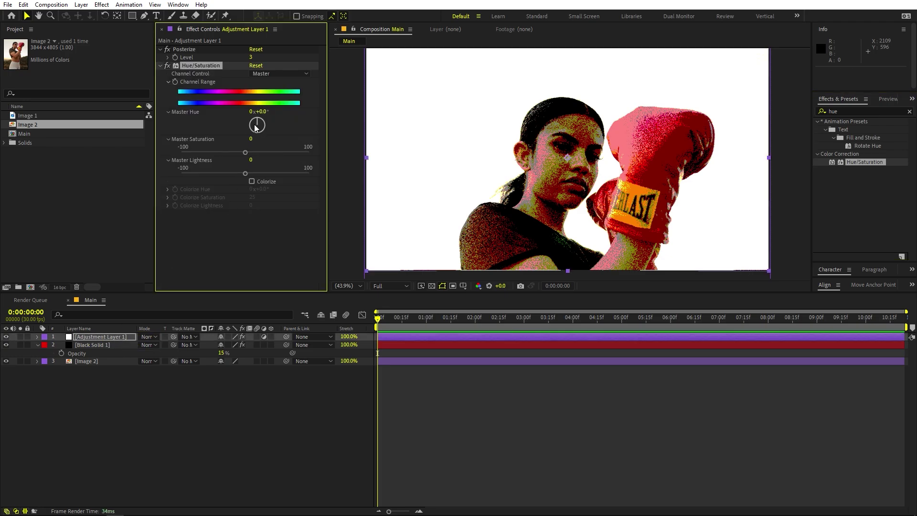
pyautogui.click(245, 153)
pyautogui.moveTo(170, 144); pyautogui.dragTo(175, 145)
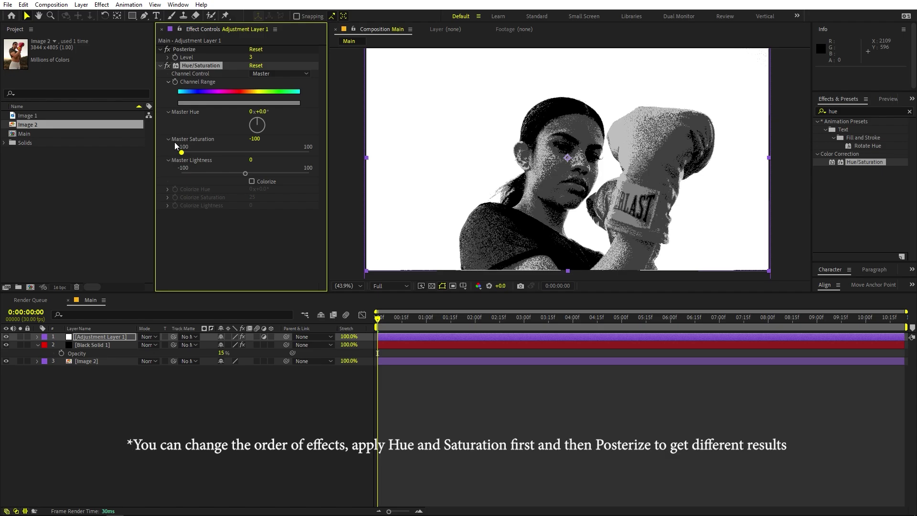
pyautogui.click(231, 253)
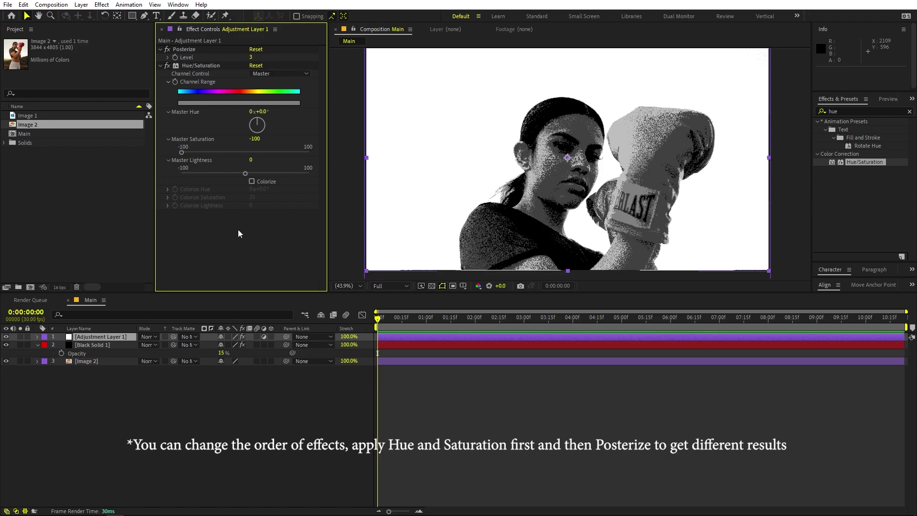
# Collapse the noise layer's properties and add a second adjustment layer on top
pyautogui.click(135, 386)
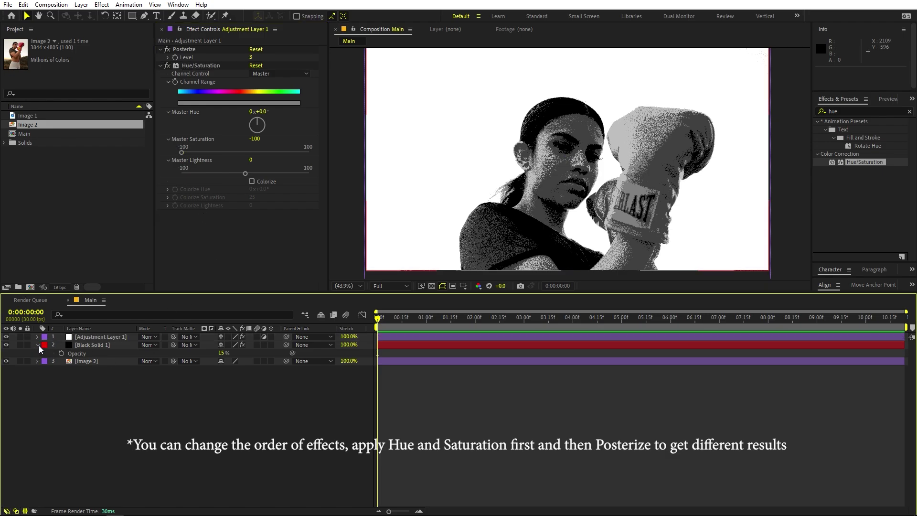
pyautogui.click(38, 345)
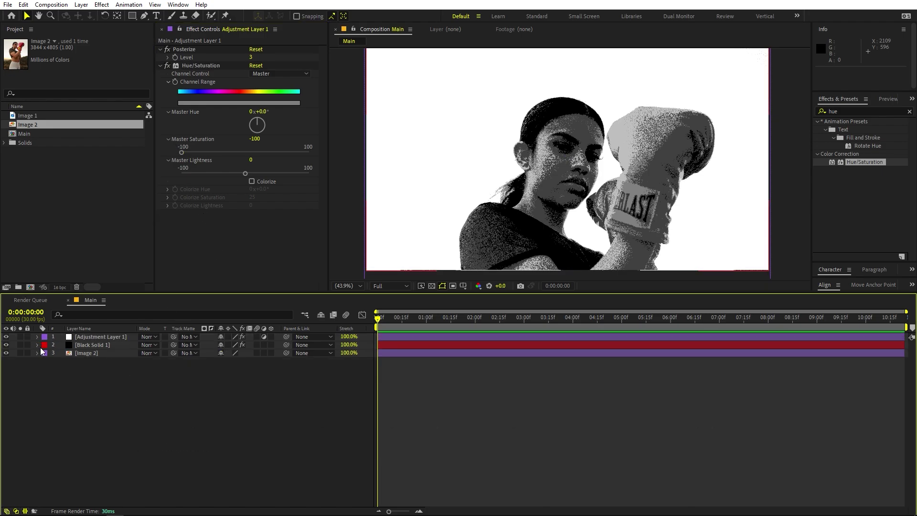
pyautogui.rightClick(216, 419)
pyautogui.moveTo(285, 306)
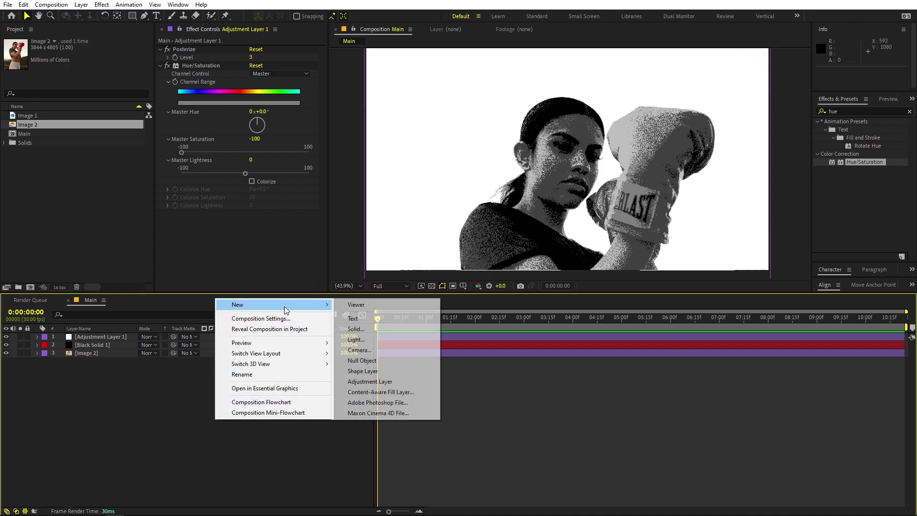
pyautogui.click(378, 383)
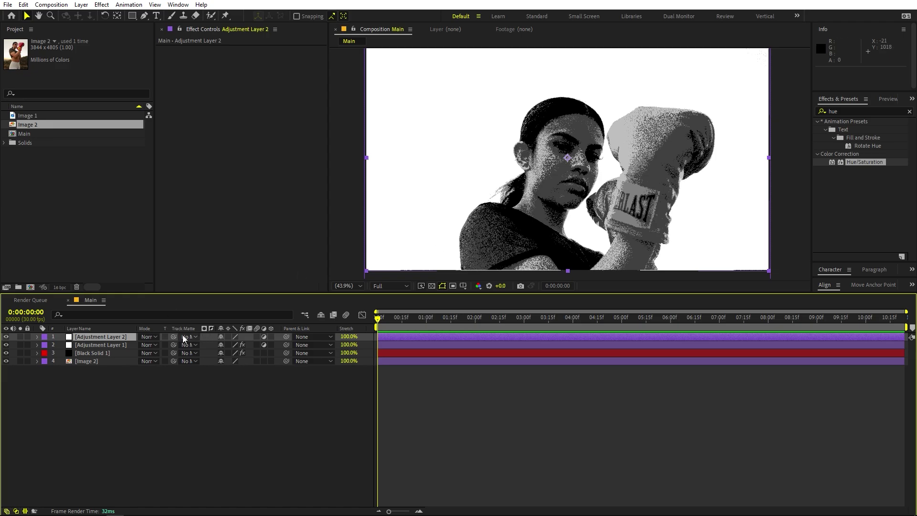
# Apply Tritone to Adjustment Layer 2 for a teal-and-white tint
pyautogui.click(865, 109)
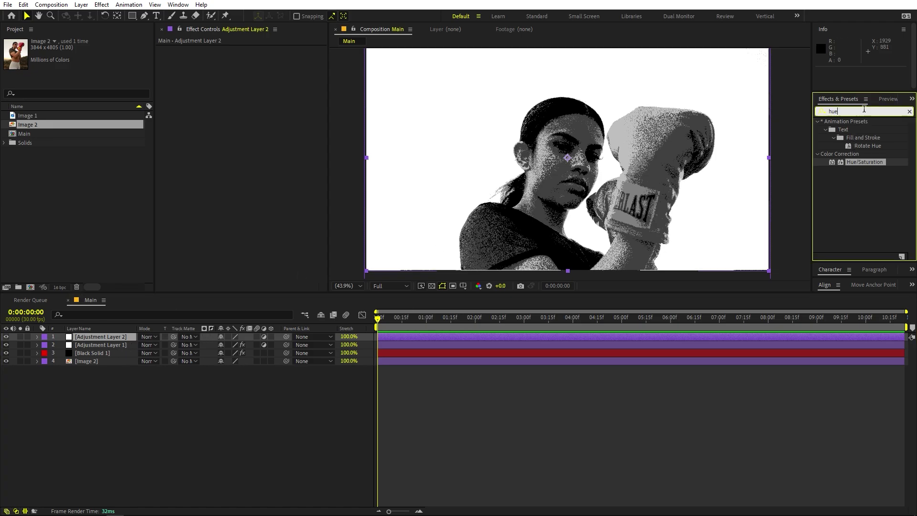
pyautogui.write('tri')
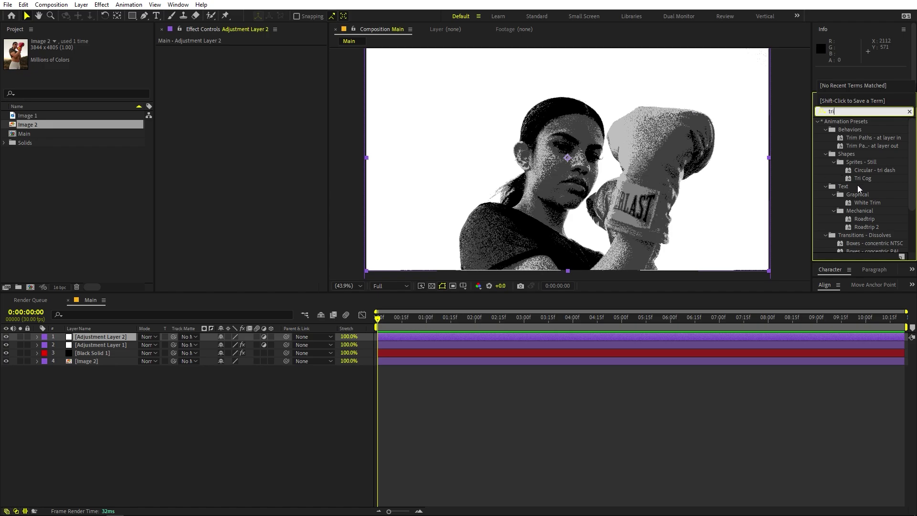
pyautogui.write('to')
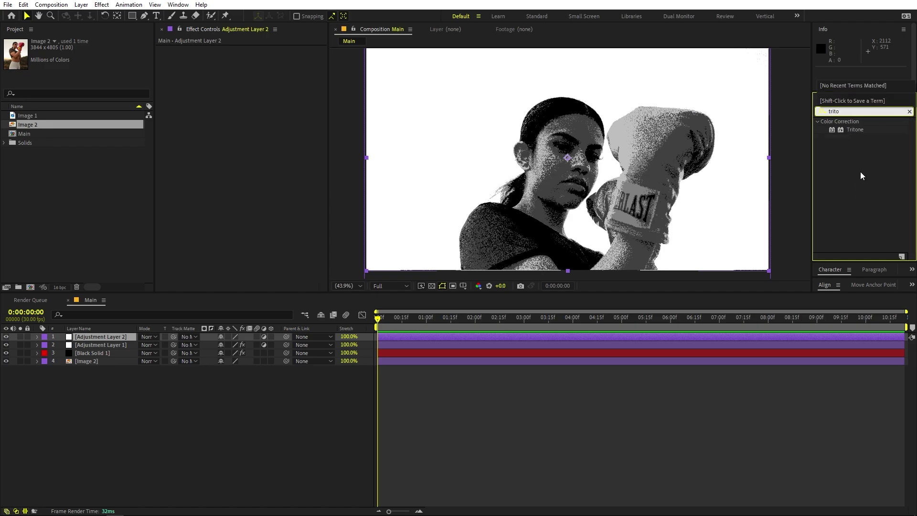
pyautogui.moveTo(852, 131); pyautogui.dragTo(113, 340)
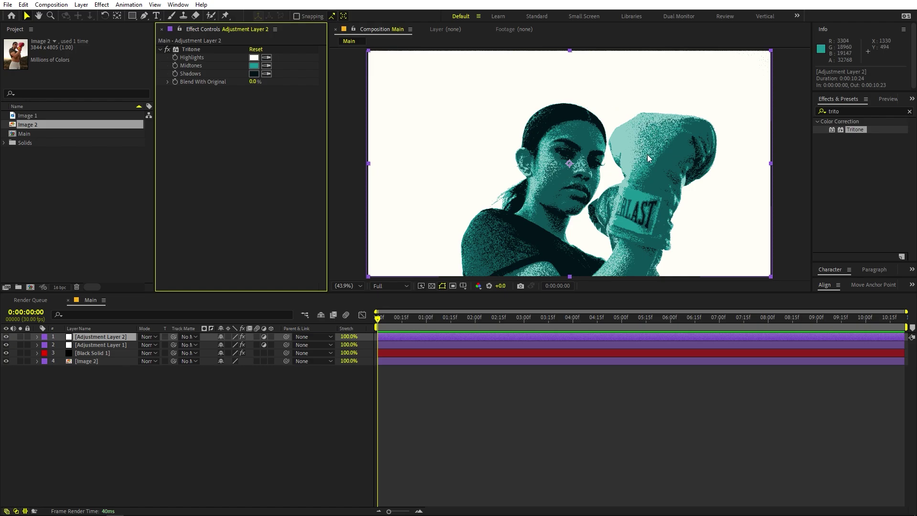
pyautogui.click(165, 421)
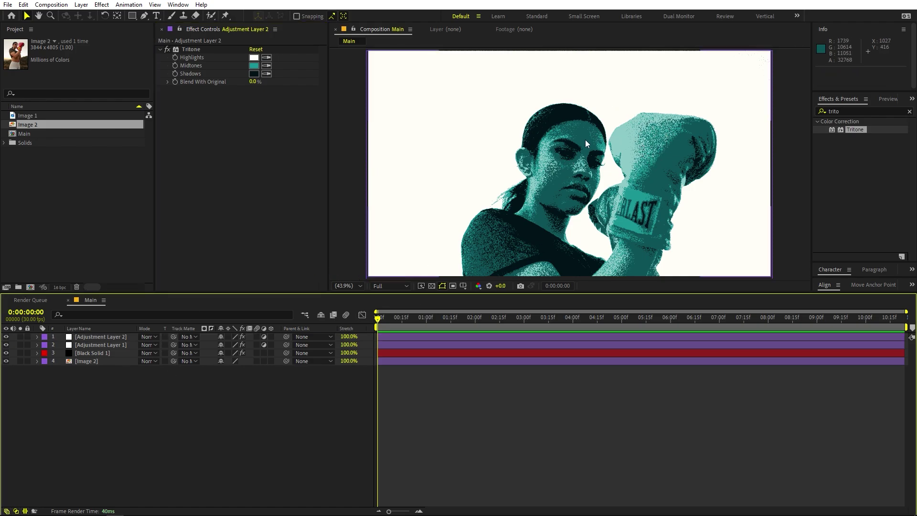
pyautogui.click(847, 111)
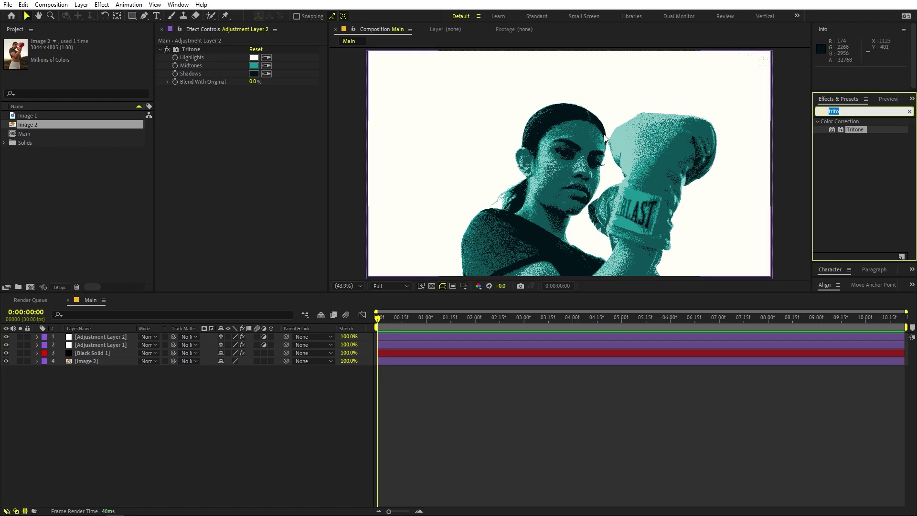
# Apply Curves to Image 2 and bend it into an S-curve for more contrast
pyautogui.write('curves')
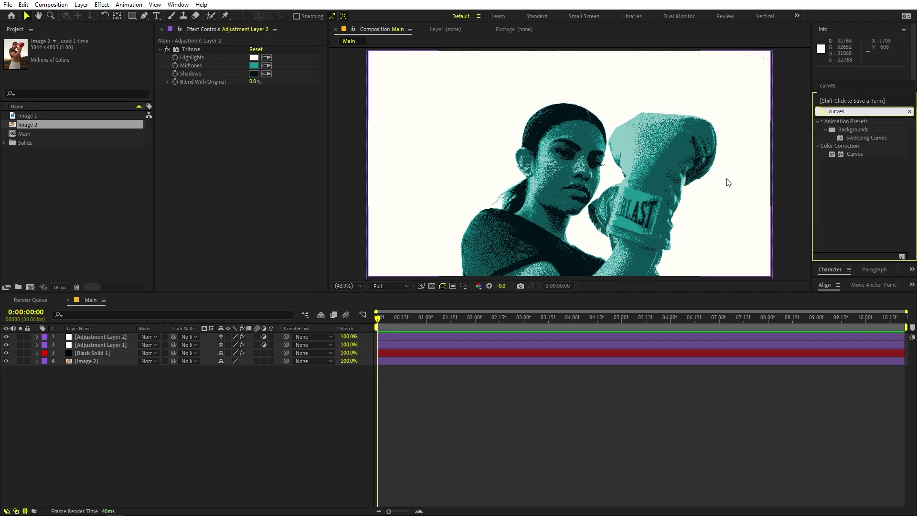
pyautogui.moveTo(855, 154); pyautogui.dragTo(118, 363)
pyautogui.moveTo(203, 179)
pyautogui.mouseDown()
pyautogui.moveTo(209, 184)
pyautogui.moveTo(204, 173)
pyautogui.mouseUp()
pyautogui.moveTo(254, 123); pyautogui.dragTo(260, 133)
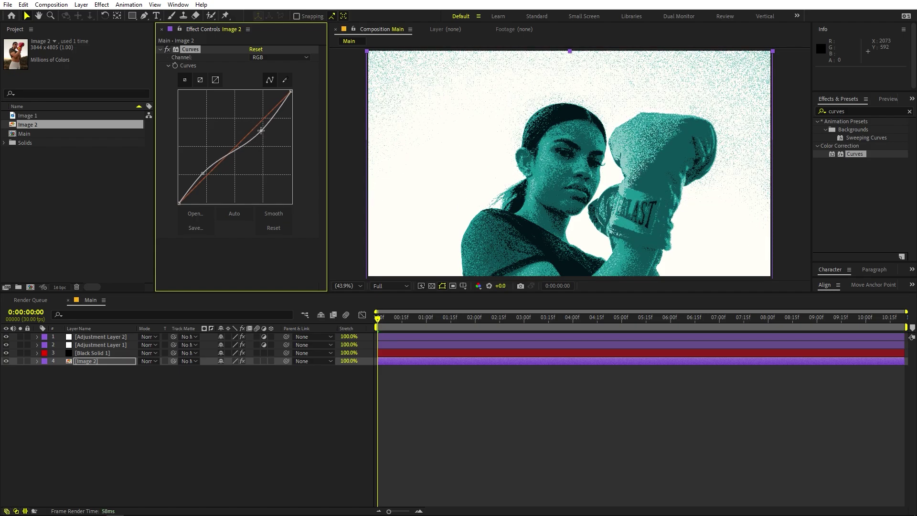
# Move Adjustment Layer 1 below Black Solid 1 in the timeline
pyautogui.click(96, 388)
pyautogui.click(98, 345)
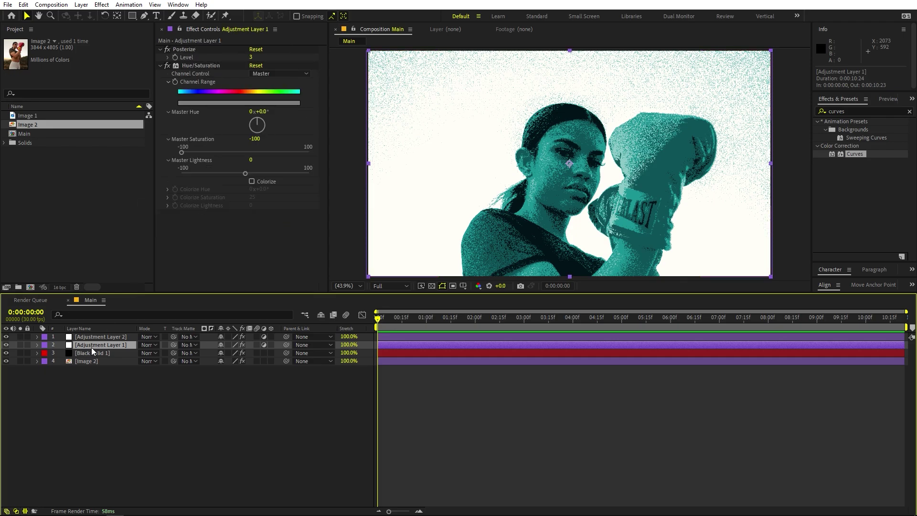
pyautogui.moveTo(91, 346); pyautogui.dragTo(91, 354)
# Inspect the noise and adjustment layers, then raise both of Image 2's curve points to lighten it
pyautogui.click(90, 346)
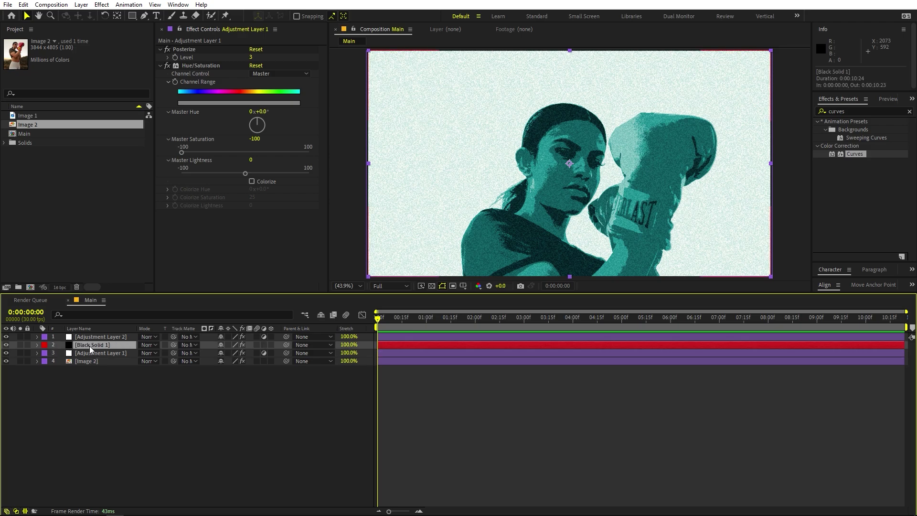
pyautogui.click(90, 354)
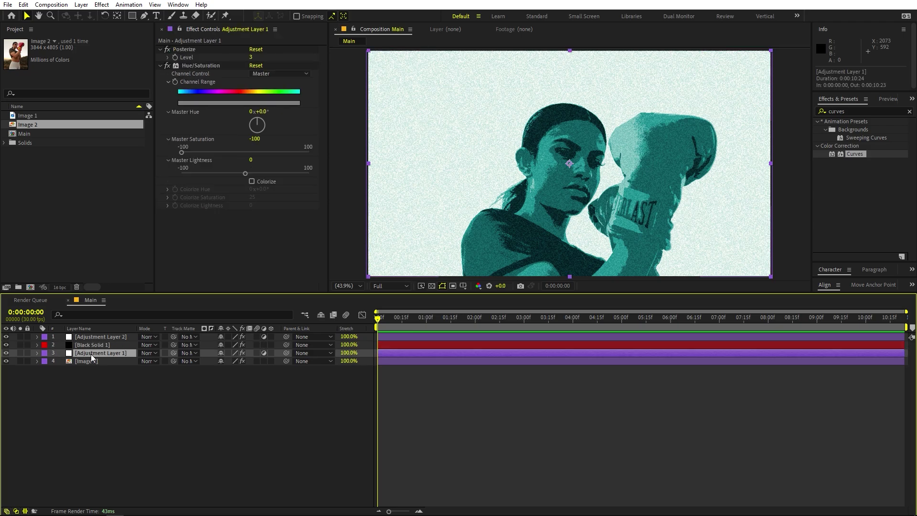
pyautogui.click(115, 362)
pyautogui.click(259, 131)
pyautogui.moveTo(259, 131); pyautogui.dragTo(251, 125)
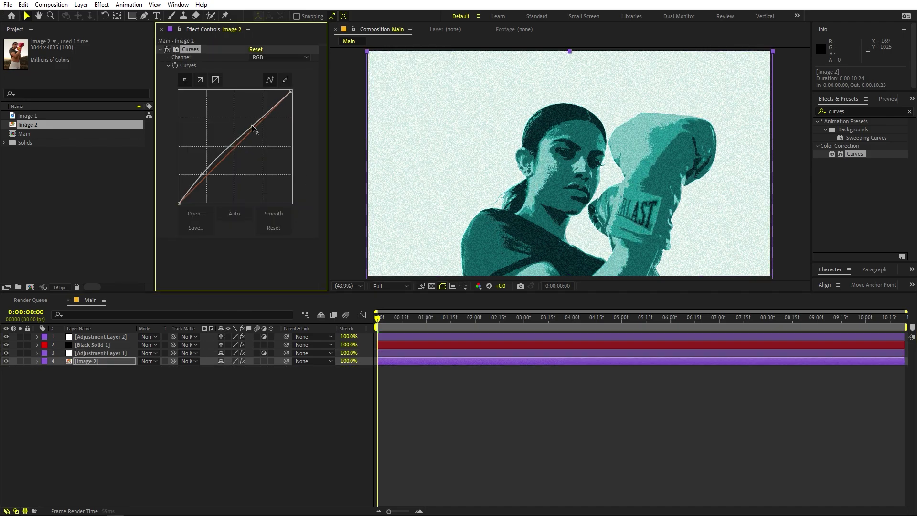
pyautogui.moveTo(203, 175); pyautogui.dragTo(196, 172)
# Select the Black Solid 1 noise layer and reveal its 15% Opacity
pyautogui.scroll(1, 678, 162)
pyautogui.scroll(4, 678, 162)
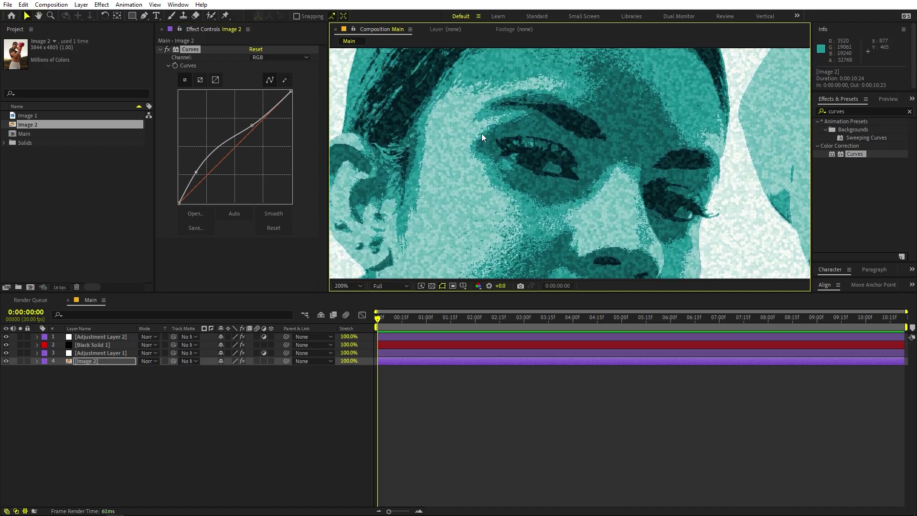
pyautogui.moveTo(608, 103); pyautogui.dragTo(613, 170)
pyautogui.press('v')
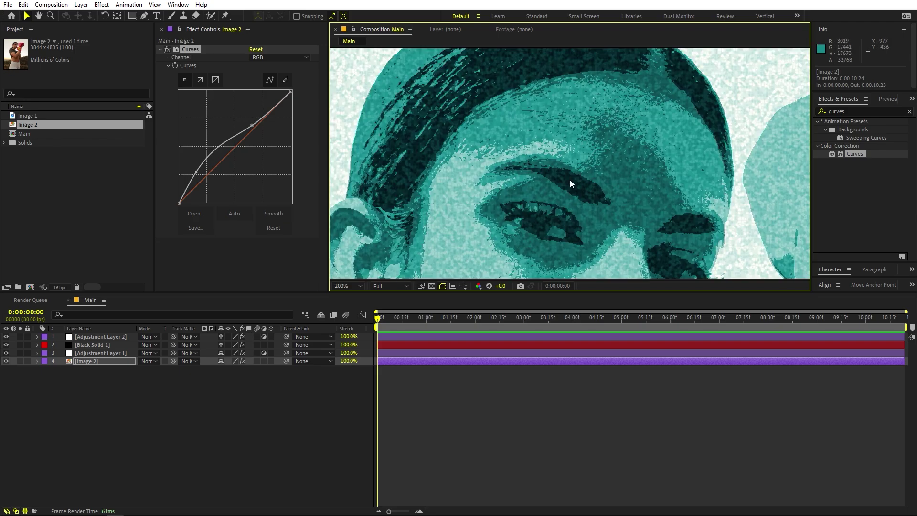
pyautogui.click(113, 344)
pyautogui.press('t')
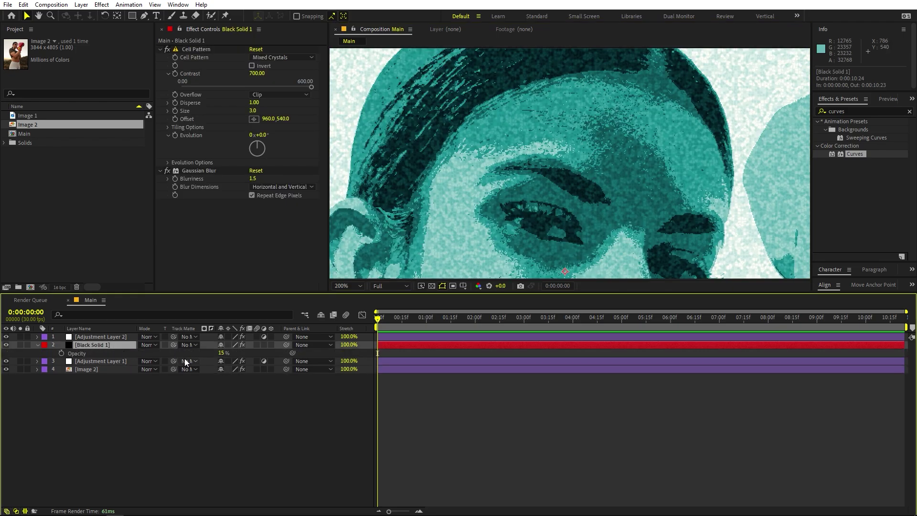
pyautogui.moveTo(234, 352); pyautogui.dragTo(250, 346)
pyautogui.scroll(-6, 576, 205)
pyautogui.scroll(6, 575, 203)
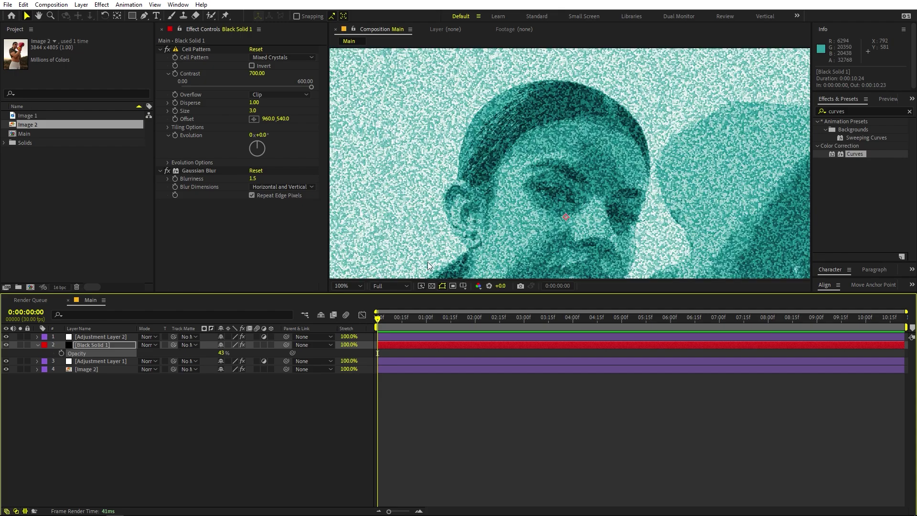
pyautogui.hotkey('ctrl', 'z')
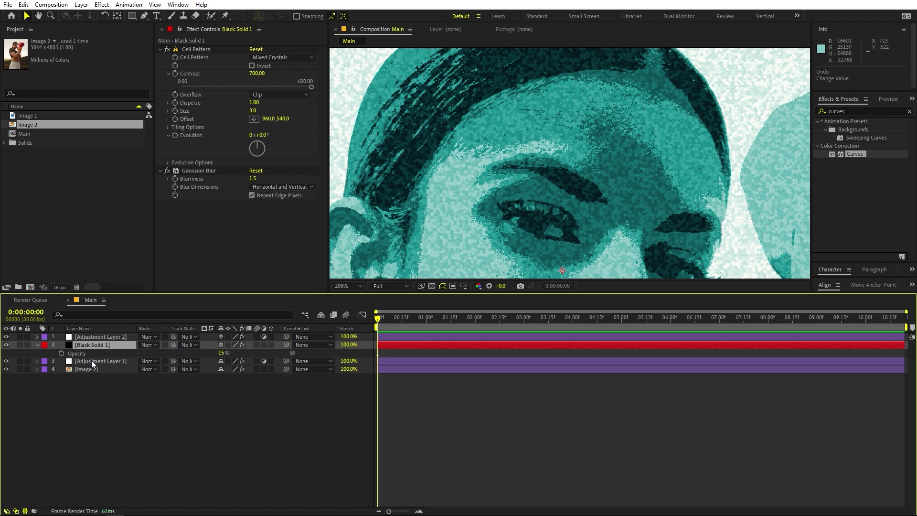
pyautogui.moveTo(253, 180); pyautogui.dragTo(318, 180)
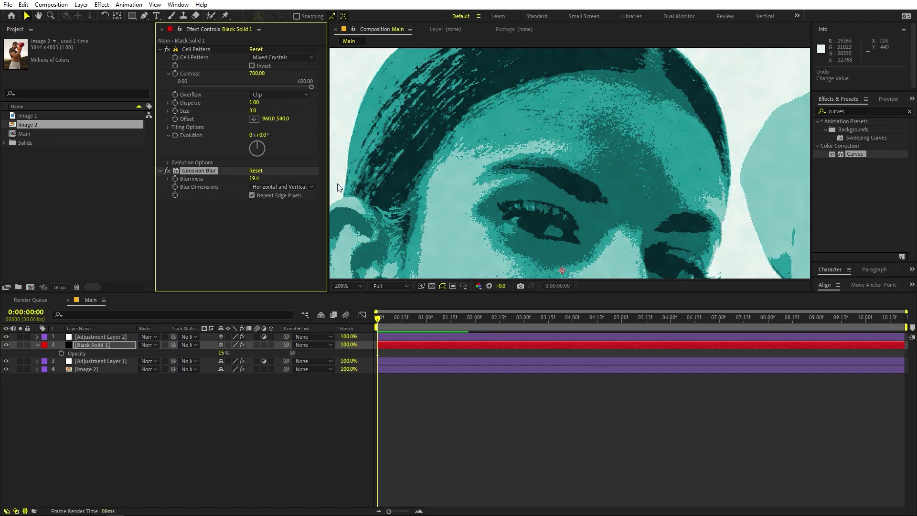
pyautogui.scroll(2, 558, 164)
pyautogui.moveTo(251, 178)
pyautogui.mouseDown()
pyautogui.moveTo(210, 180)
pyautogui.moveTo(268, 178)
pyautogui.moveTo(254, 180)
pyautogui.mouseUp()
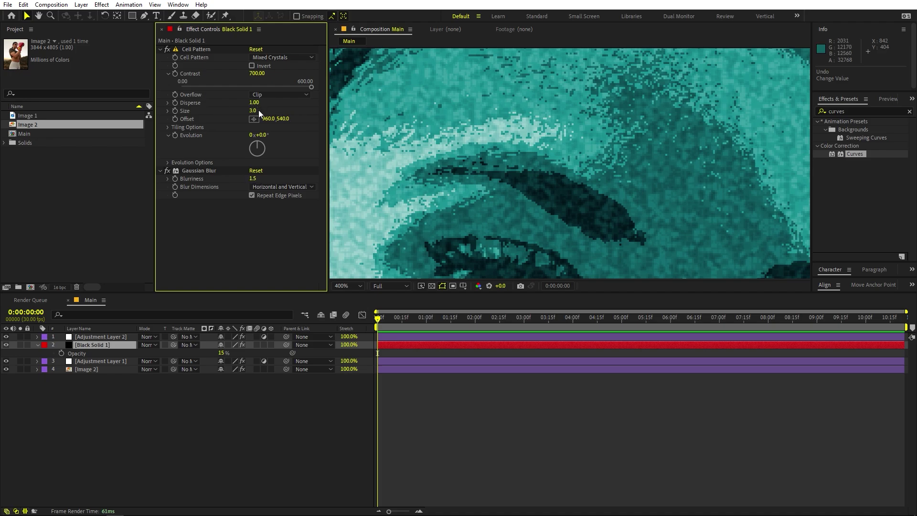
pyautogui.moveTo(257, 111); pyautogui.dragTo(283, 112)
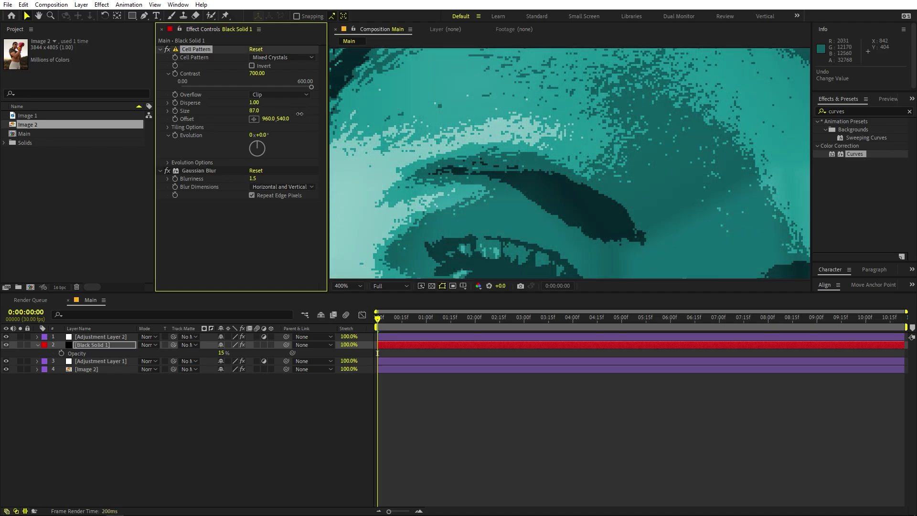
pyautogui.scroll(-6, 641, 147)
pyautogui.scroll(-1, 597, 172)
pyautogui.scroll(3, 598, 172)
pyautogui.moveTo(595, 167); pyautogui.dragTo(489, 112)
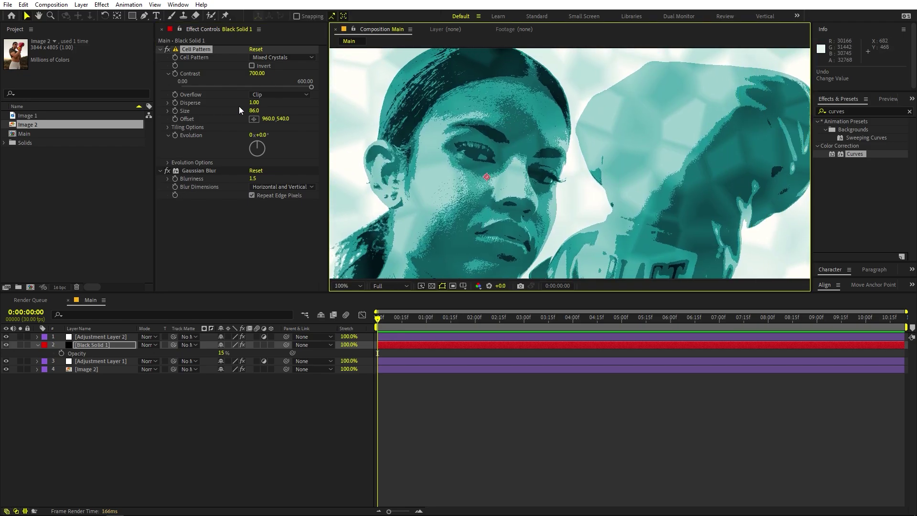
pyautogui.moveTo(257, 111); pyautogui.dragTo(288, 119)
pyautogui.moveTo(488, 183); pyautogui.dragTo(555, 142)
pyautogui.click(87, 370)
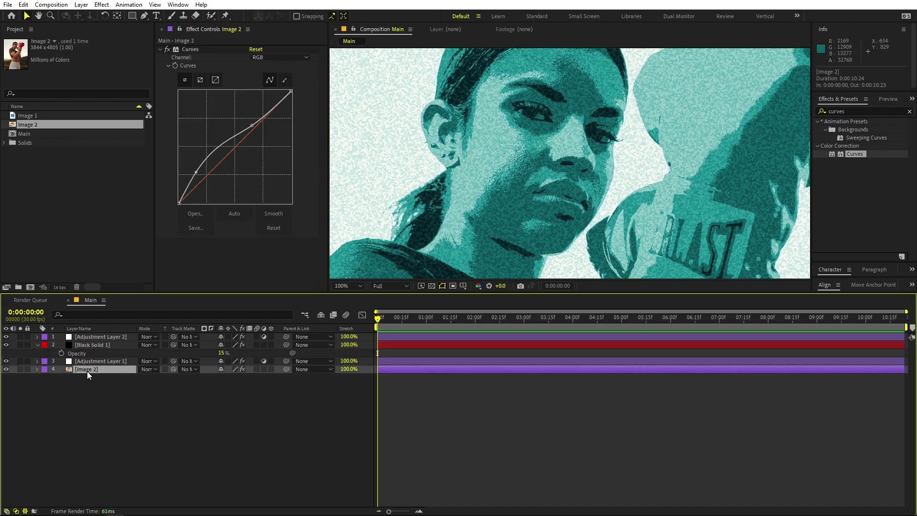
pyautogui.moveTo(196, 173)
pyautogui.mouseDown()
pyautogui.moveTo(197, 182)
pyautogui.moveTo(193, 173)
pyautogui.mouseUp()
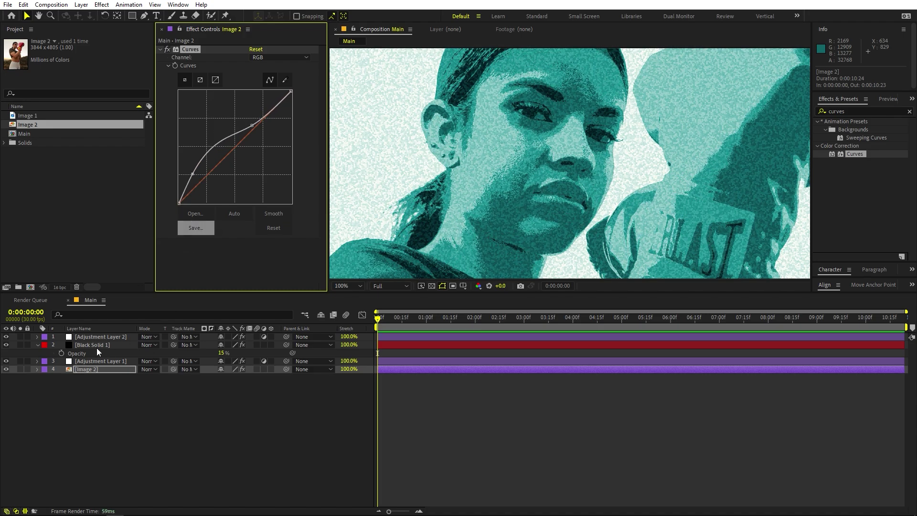
pyautogui.click(100, 361)
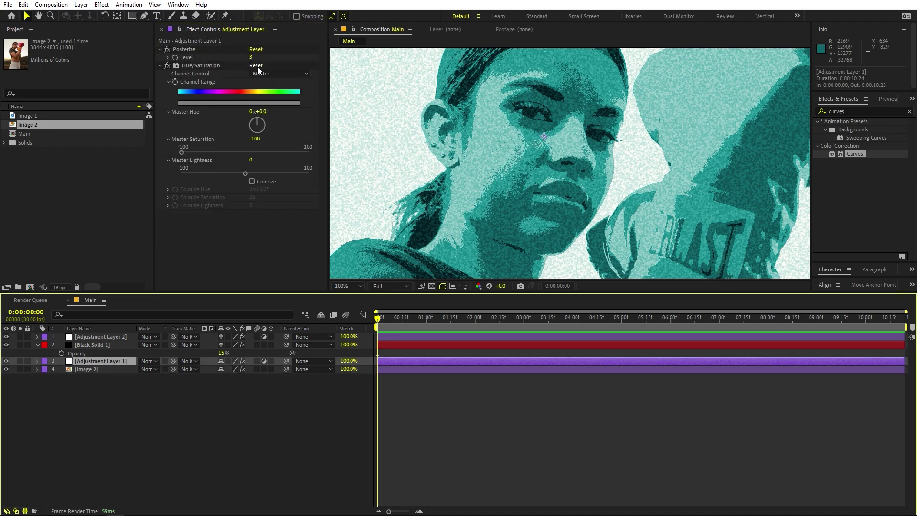
pyautogui.moveTo(254, 56); pyautogui.dragTo(261, 57)
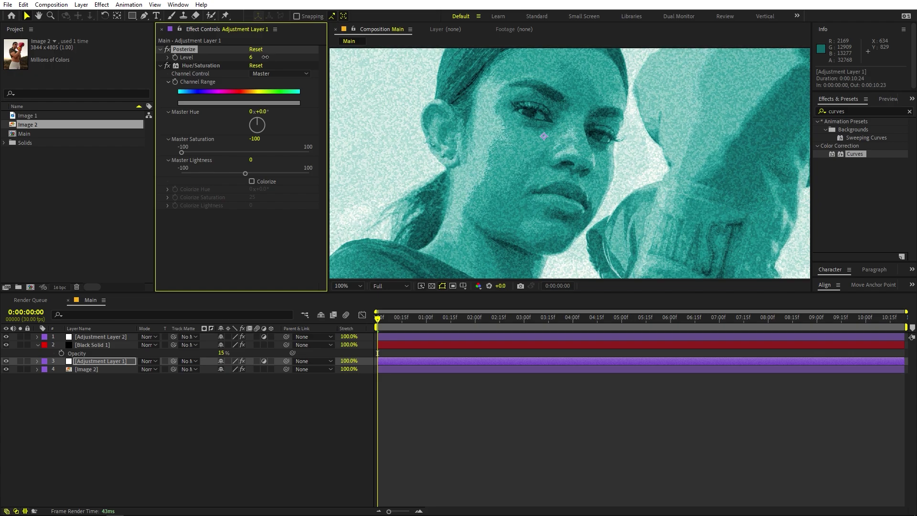
pyautogui.click(251, 58)
pyautogui.click(177, 405)
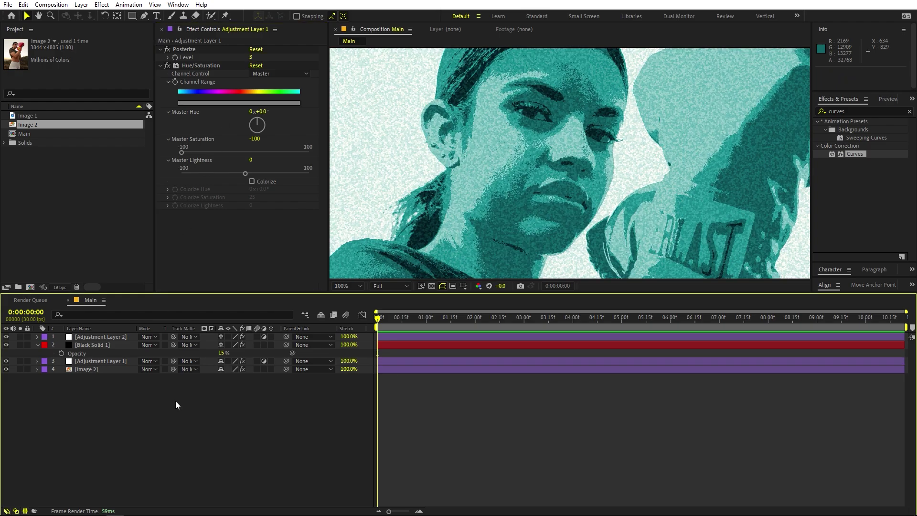
pyautogui.click(81, 352)
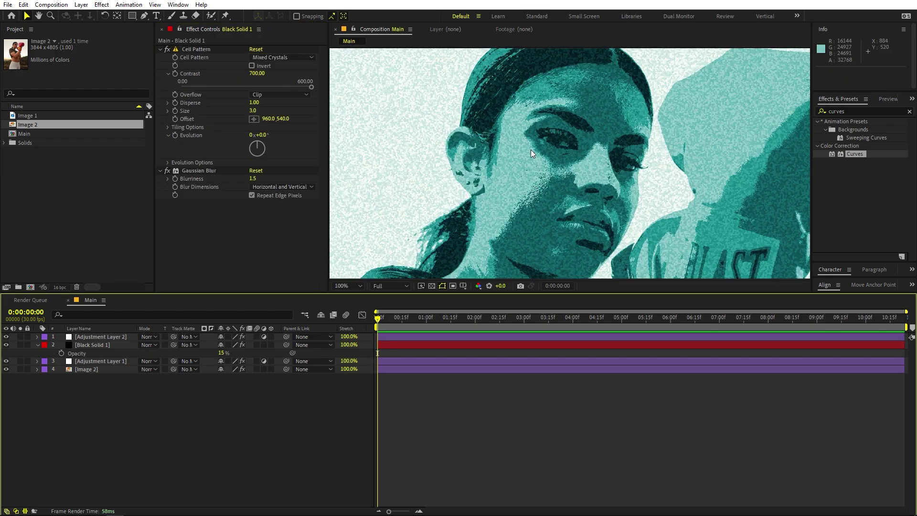
pyautogui.moveTo(102, 363); pyautogui.dragTo(98, 345)
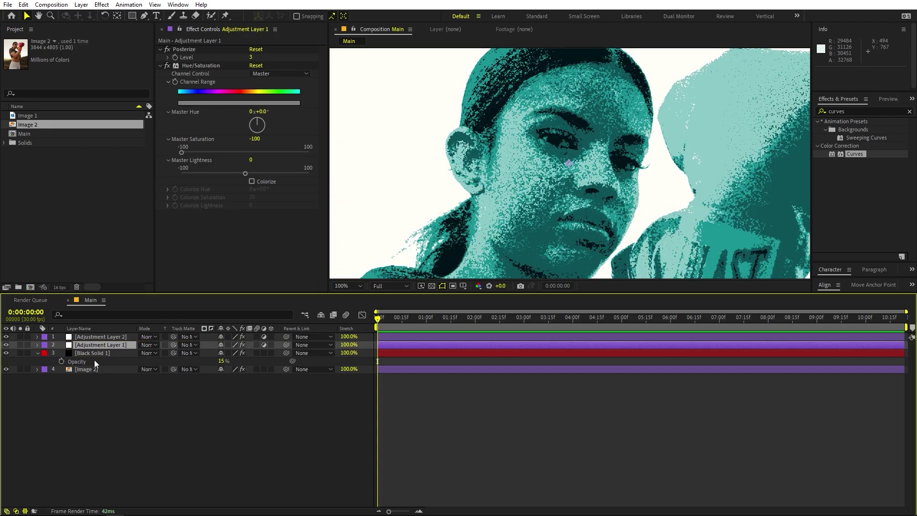
pyautogui.click(95, 353)
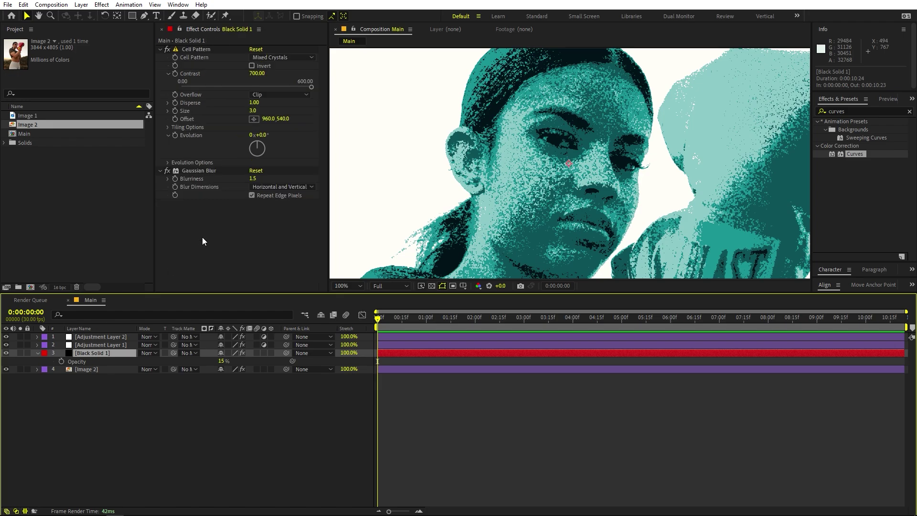
pyautogui.scroll(-1, 595, 175)
pyautogui.scroll(2, 597, 175)
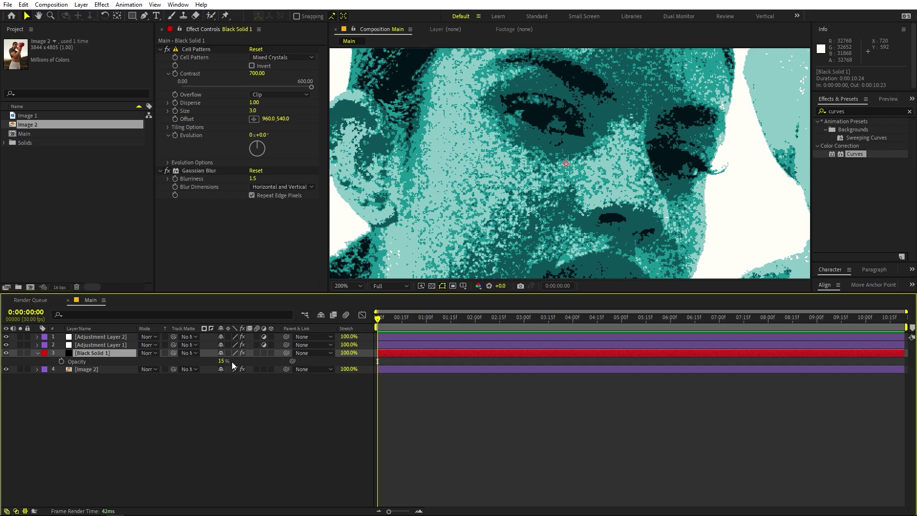
pyautogui.moveTo(223, 361); pyautogui.dragTo(186, 362)
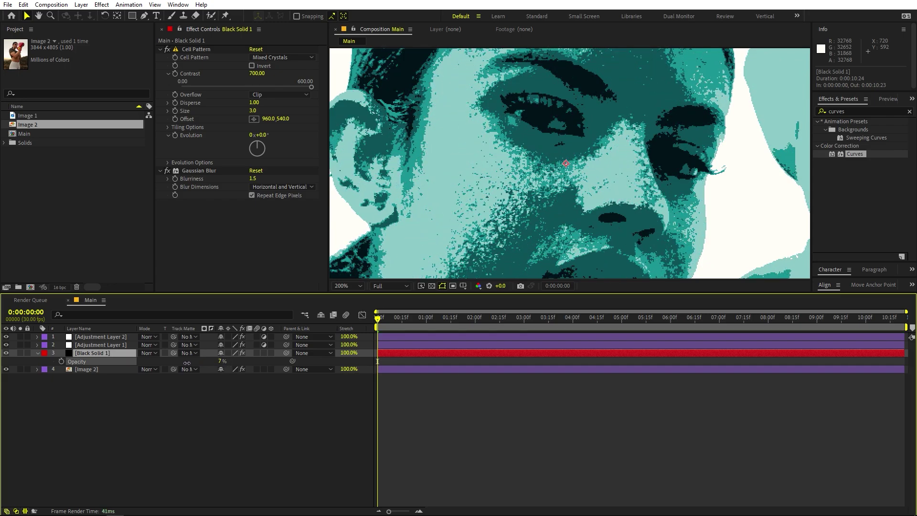
pyautogui.hotkey('ctrl', 'z')
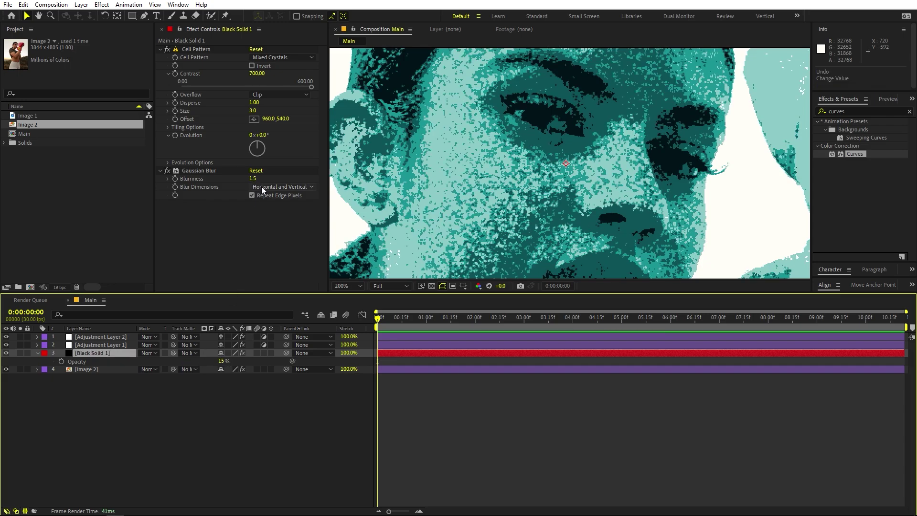
pyautogui.moveTo(253, 181); pyautogui.dragTo(310, 185)
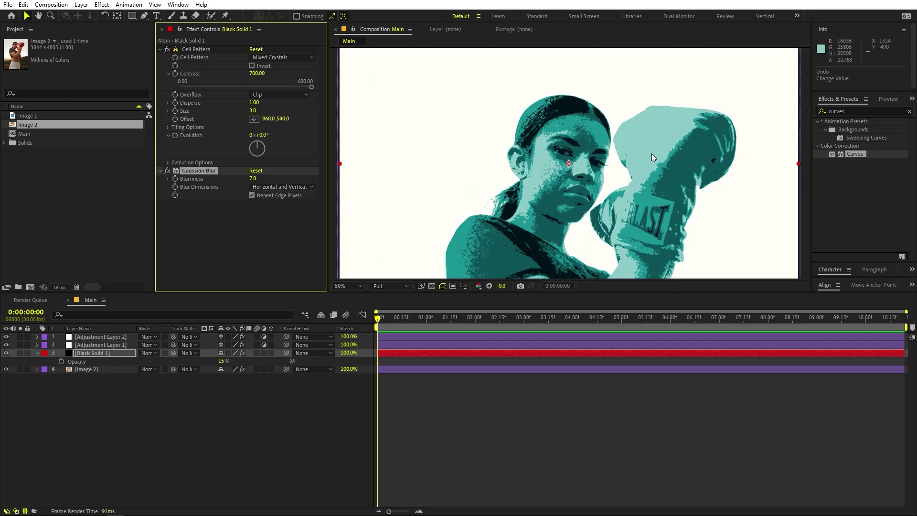
pyautogui.click(104, 345)
pyautogui.moveTo(104, 346); pyautogui.dragTo(102, 363)
pyautogui.scroll(-4, 541, 189)
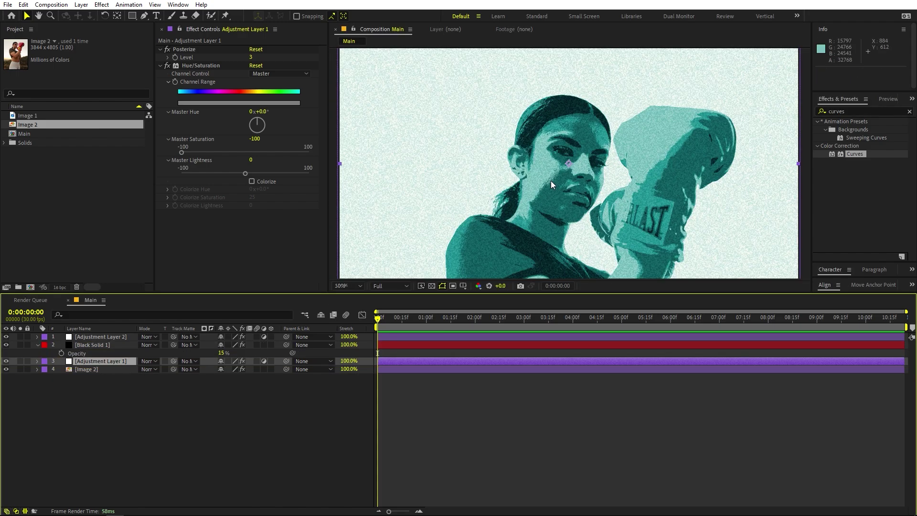
pyautogui.scroll(2, 549, 186)
pyautogui.scroll(-2, 551, 185)
pyautogui.click(355, 286)
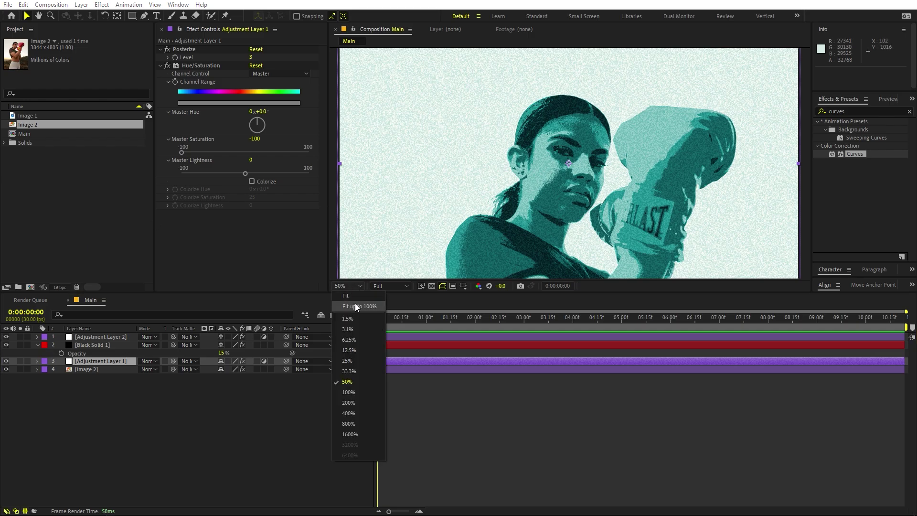
pyautogui.click(354, 303)
pyautogui.click(62, 236)
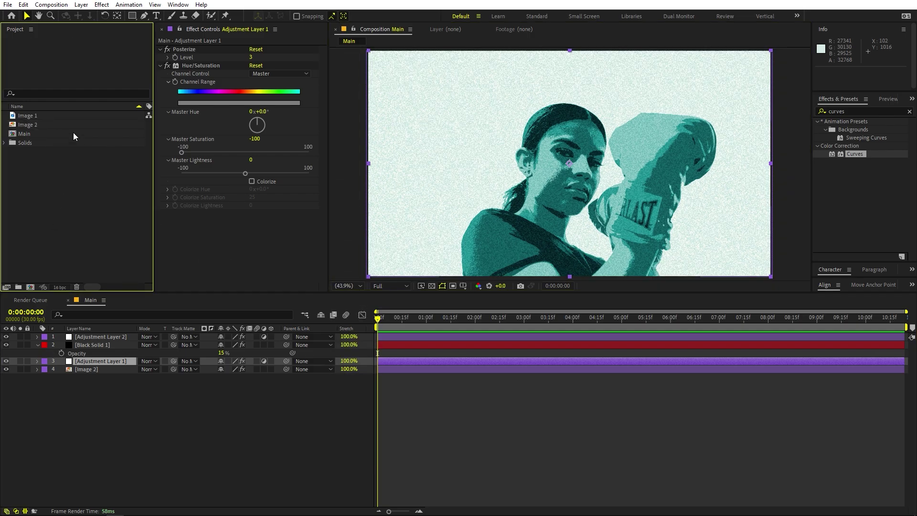
# Add Image 1 above Image 2 and scale it to 264% to fill the frame
pyautogui.moveTo(17, 116); pyautogui.dragTo(70, 364)
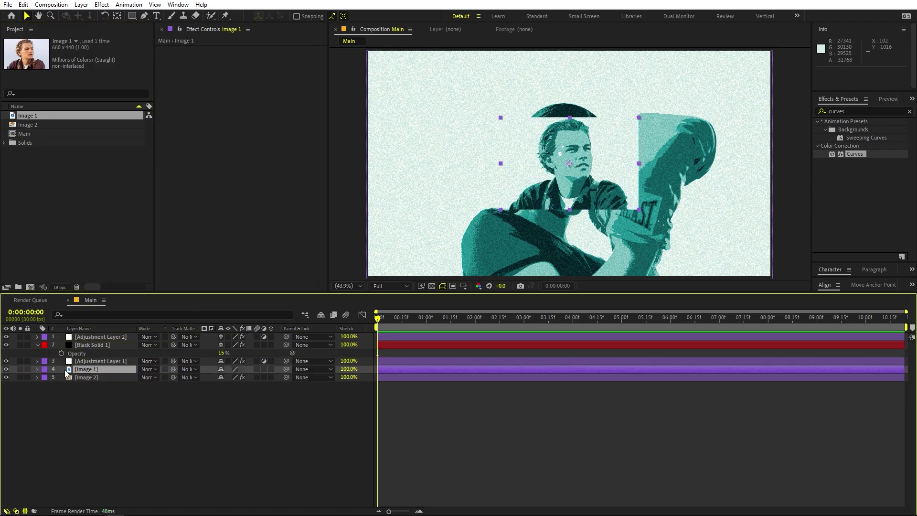
pyautogui.press('s')
pyautogui.moveTo(241, 377); pyautogui.dragTo(317, 377)
pyautogui.moveTo(113, 345); pyautogui.dragTo(96, 342)
pyautogui.hotkey('ctrl', 'z')
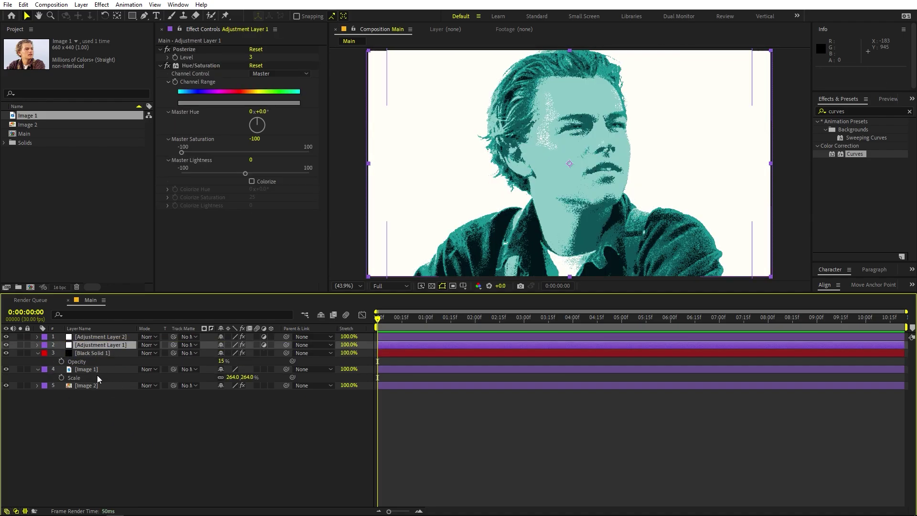
# Copy Image 2's Curves onto Image 1 and reshape it into a stronger S-curve
pyautogui.click(88, 384)
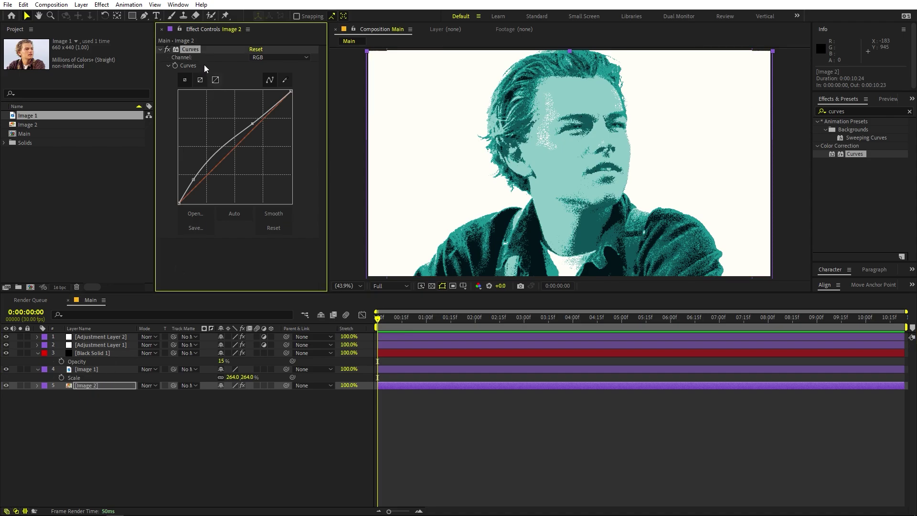
pyautogui.click(102, 368)
pyautogui.hotkey('ctrl', 'v')
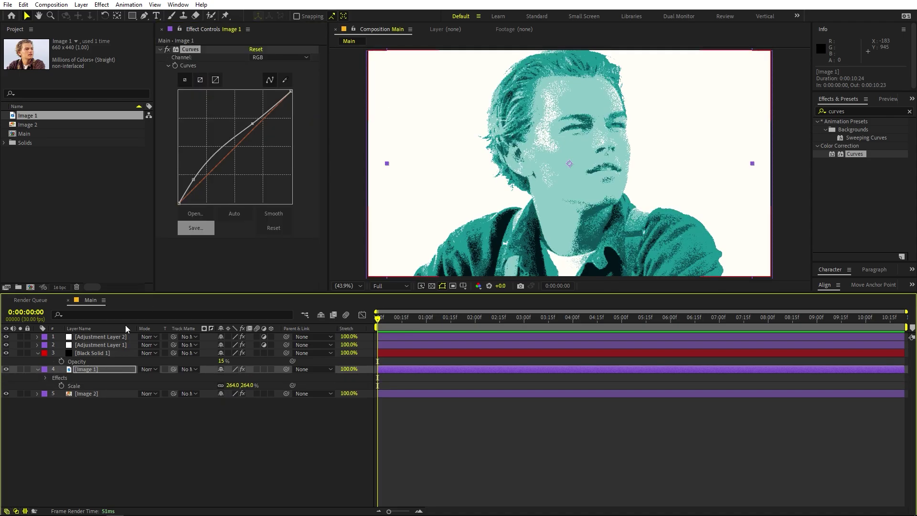
pyautogui.moveTo(196, 177); pyautogui.dragTo(218, 188)
pyautogui.moveTo(252, 124)
pyautogui.mouseDown()
pyautogui.moveTo(244, 123)
pyautogui.moveTo(262, 124)
pyautogui.mouseUp()
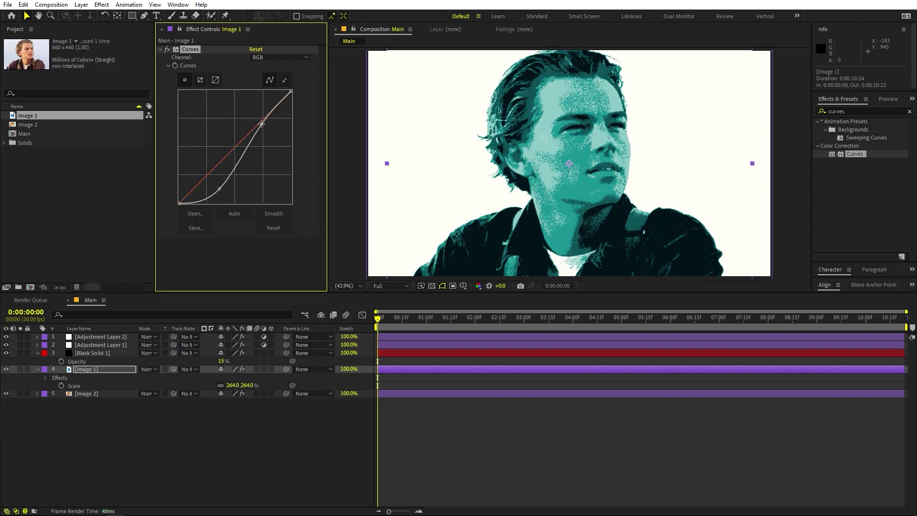
pyautogui.press('.')
pyautogui.press('.')
pyautogui.press('.')
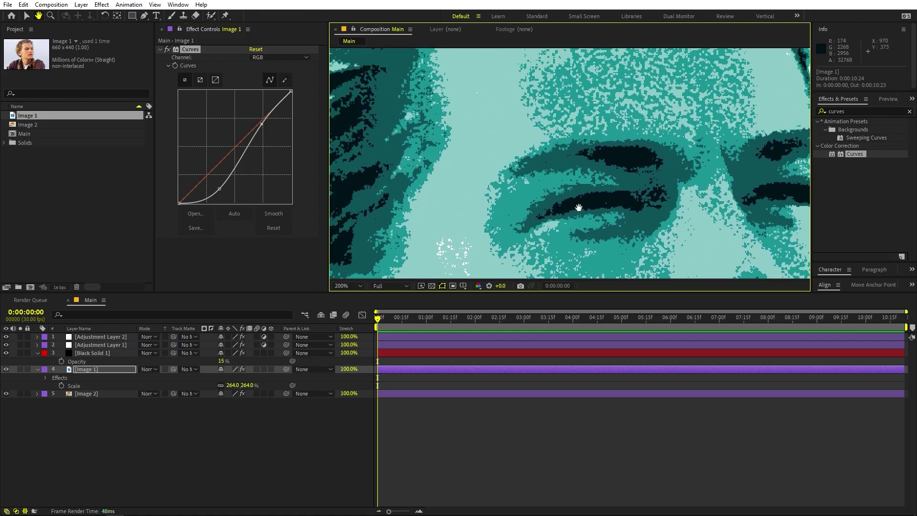